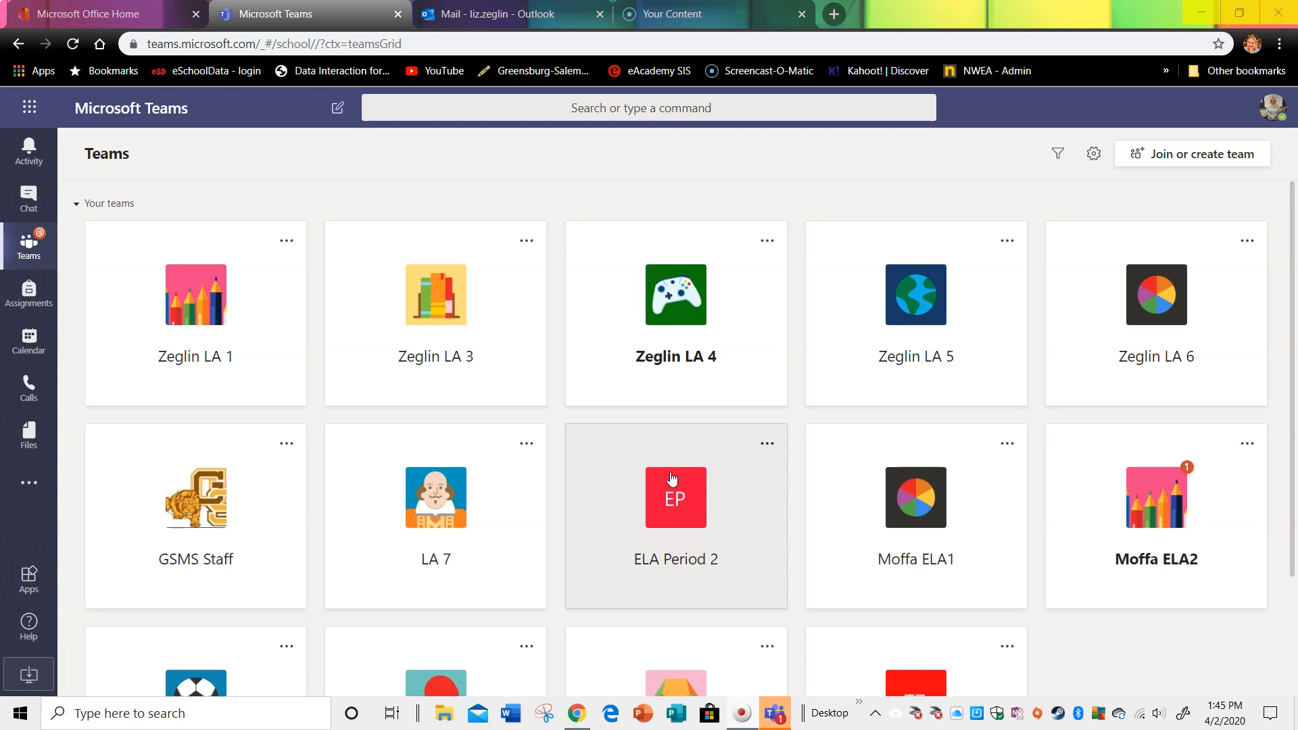
Open the ELA Period 2 team's Class Notebook and show its section list with _Collaboration Space expanded
left_click(661, 489)
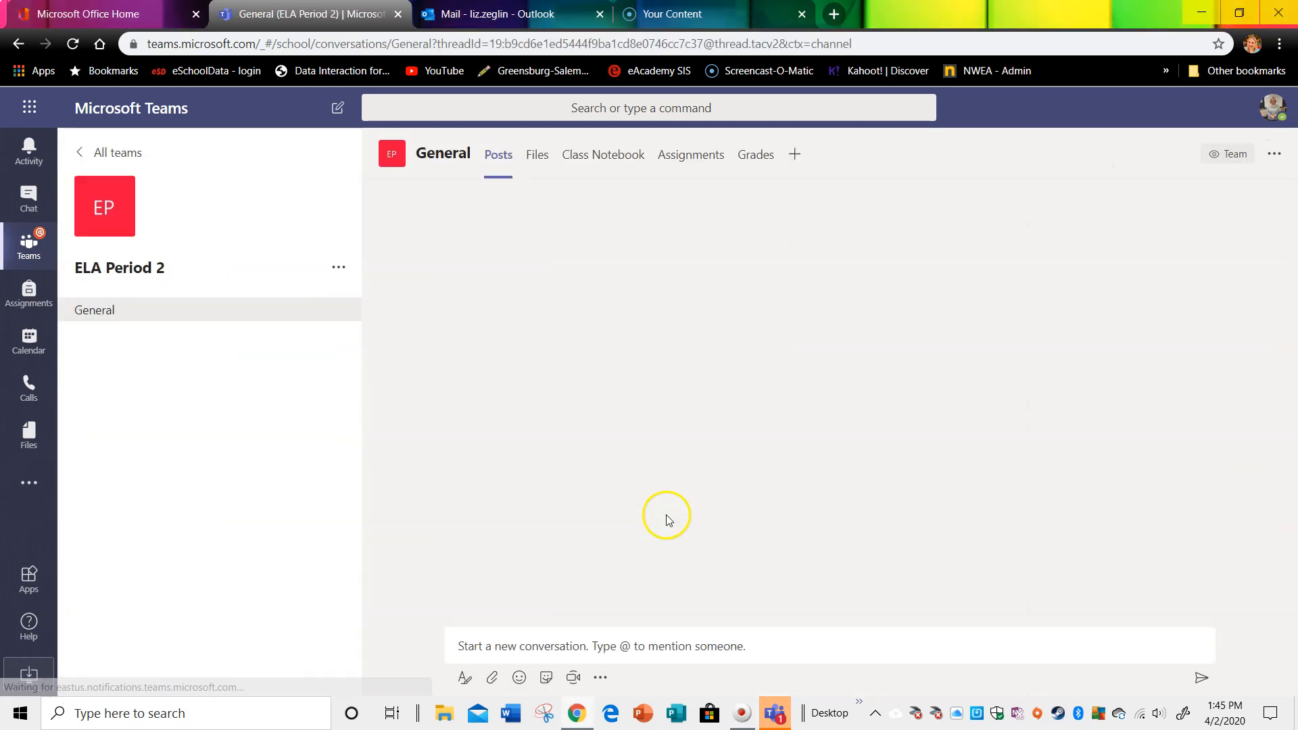
left_click(599, 154)
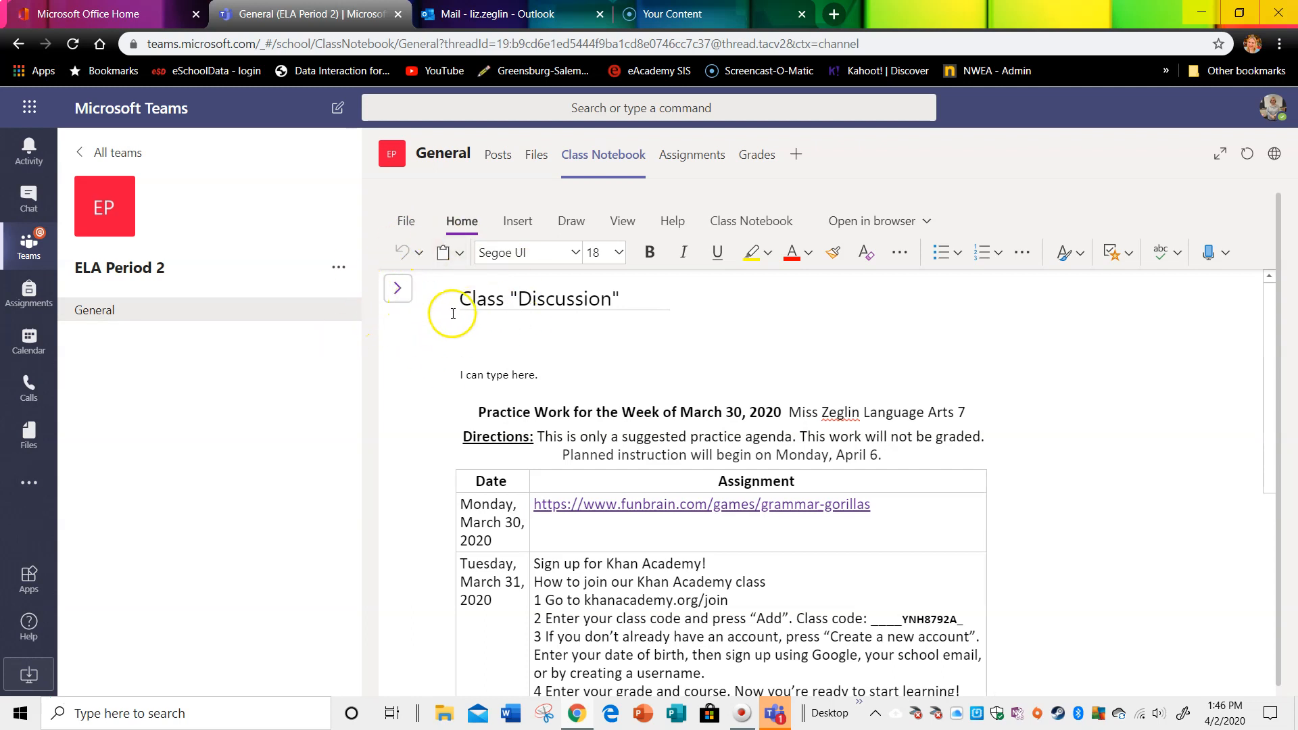
left_click(394, 291)
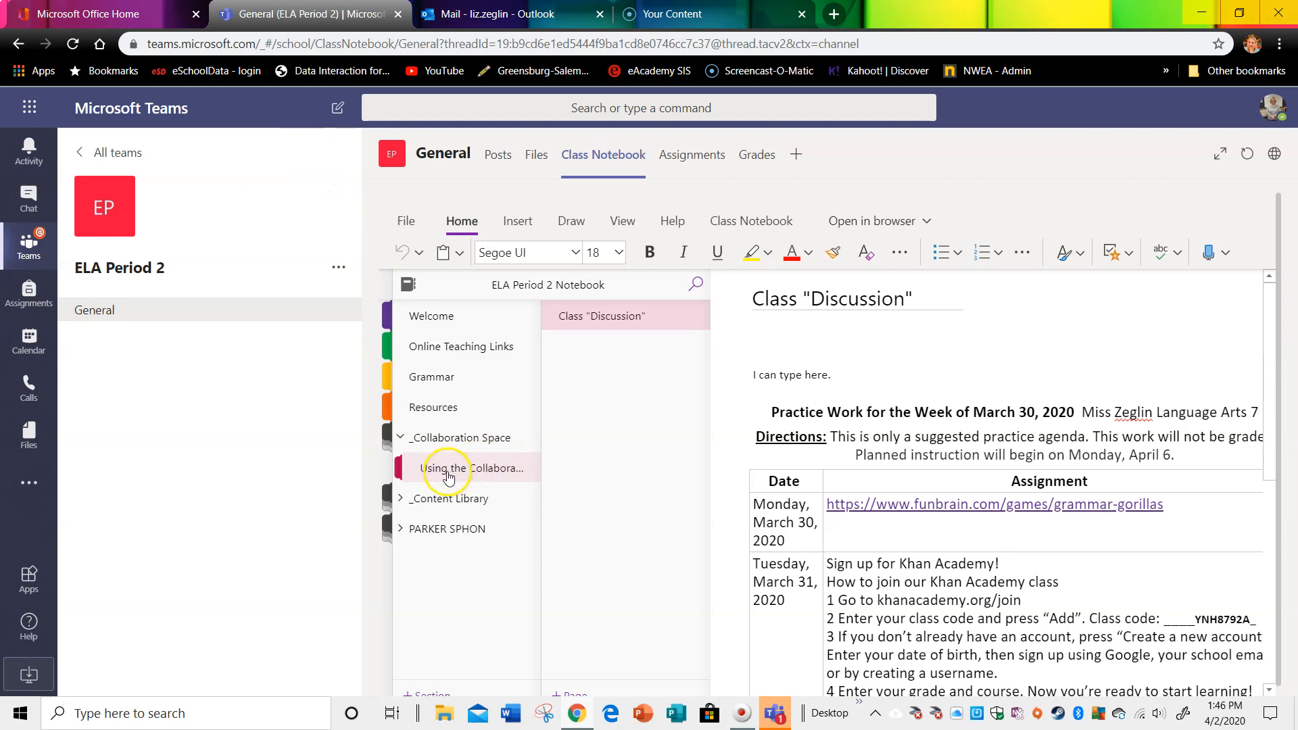
left_click(427, 440)
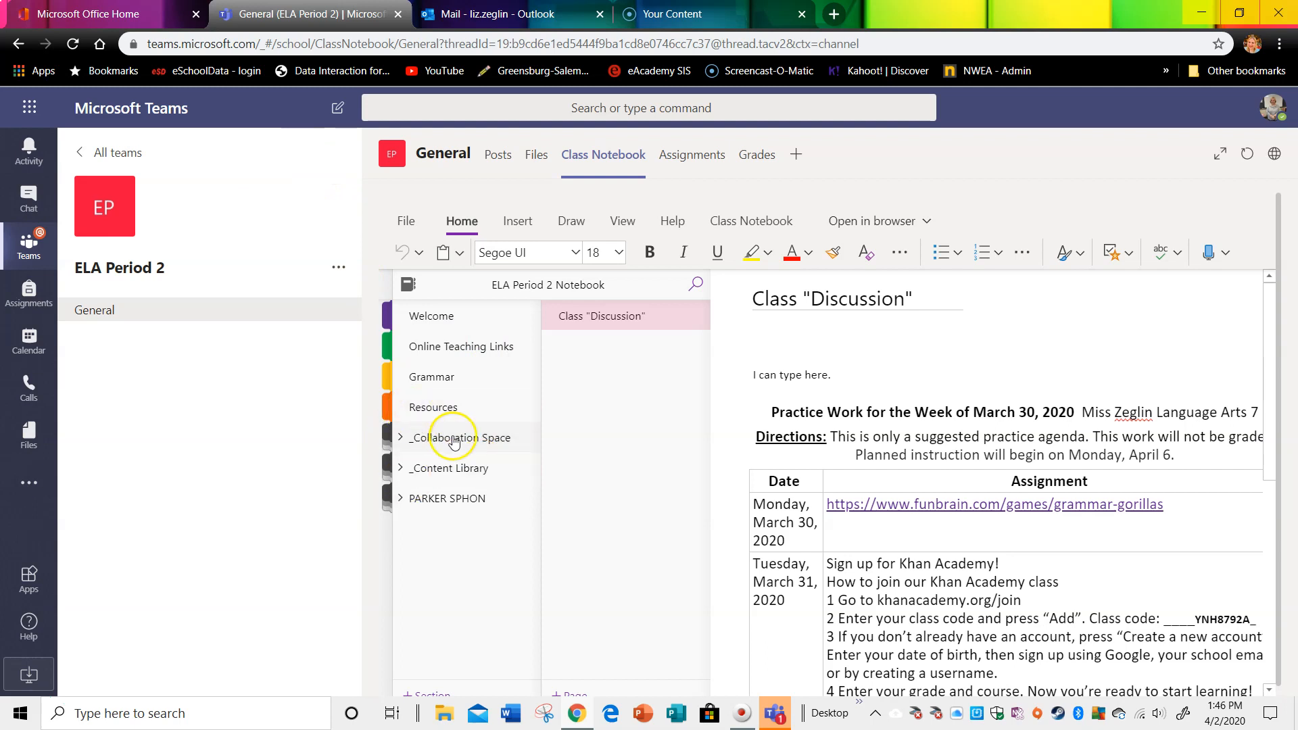
left_click(451, 438)
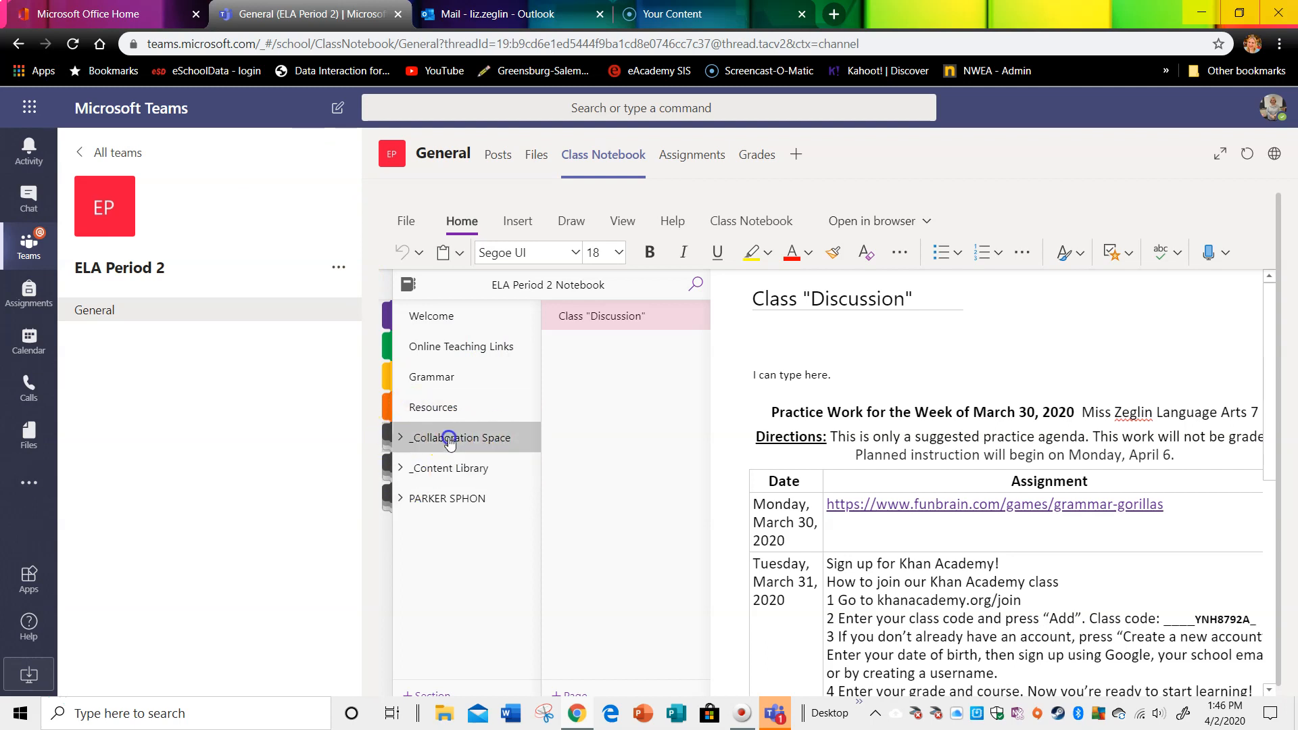
left_click(452, 468)
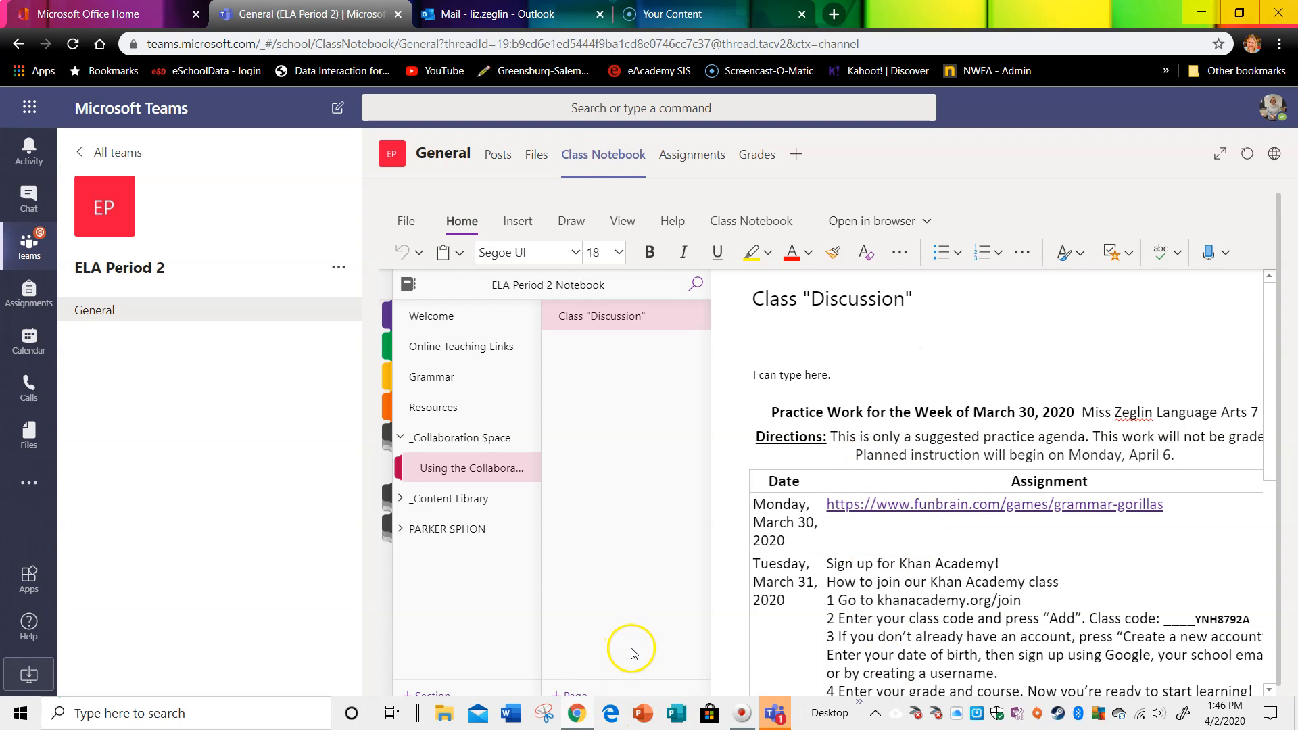
Add a page titled "Discuss" to the collaboration section and write "*What do you all think about the story?" in its body
scroll(632, 652, "down", 1)
left_click(575, 685)
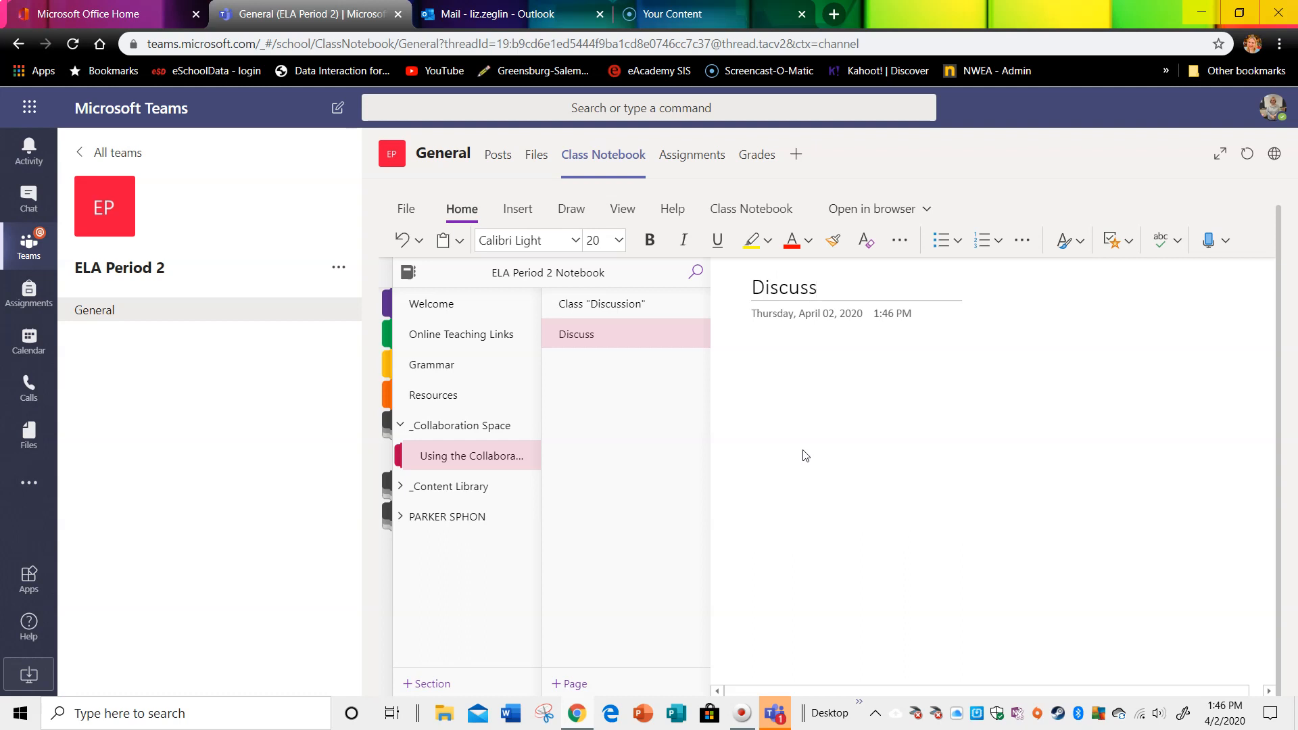
left_click(806, 413)
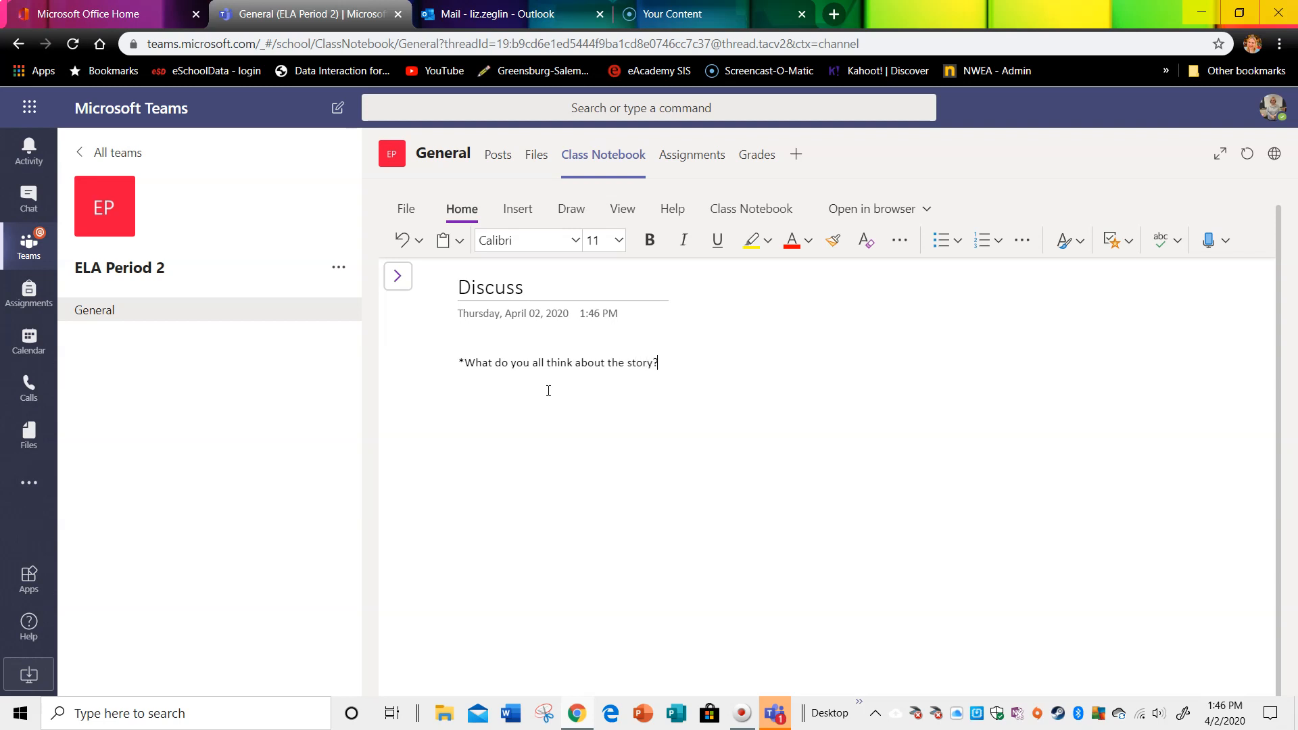
Enlarge the discussion question's text to font size 26
left_click_drag(657, 363, 429, 363)
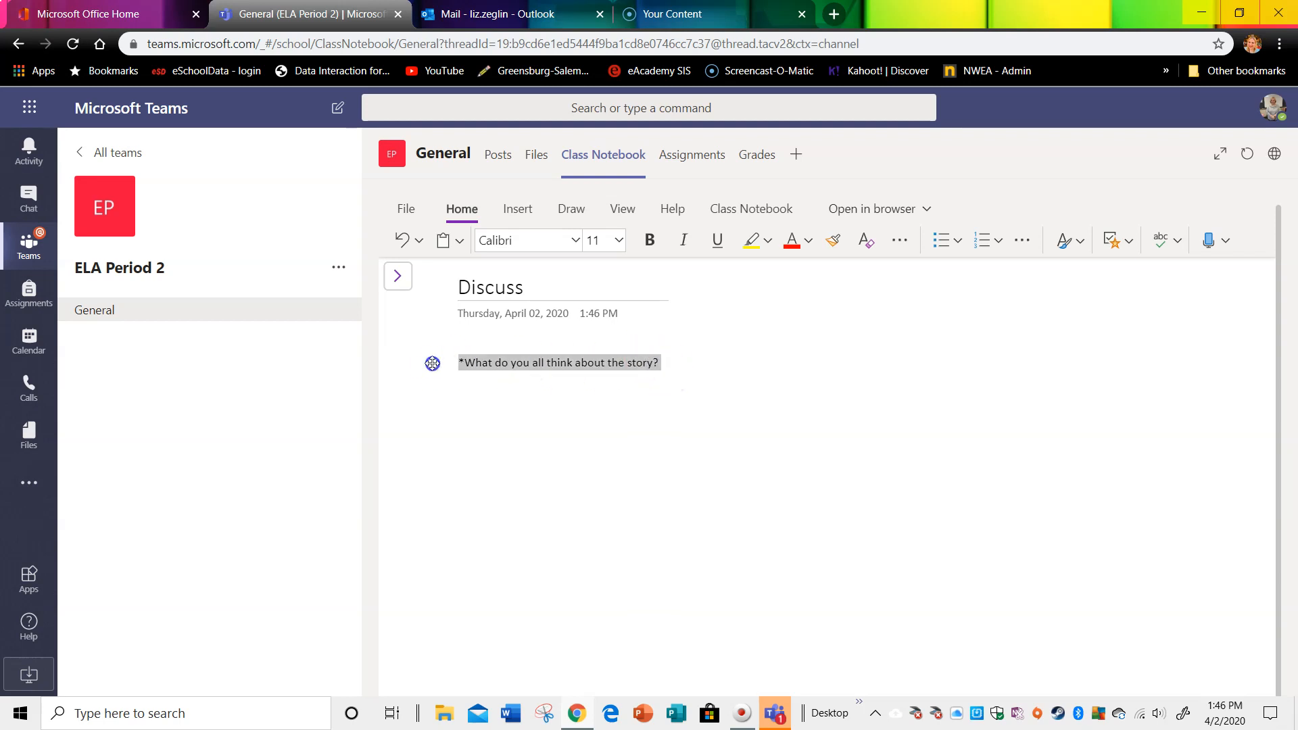
left_click(616, 245)
left_click(602, 529)
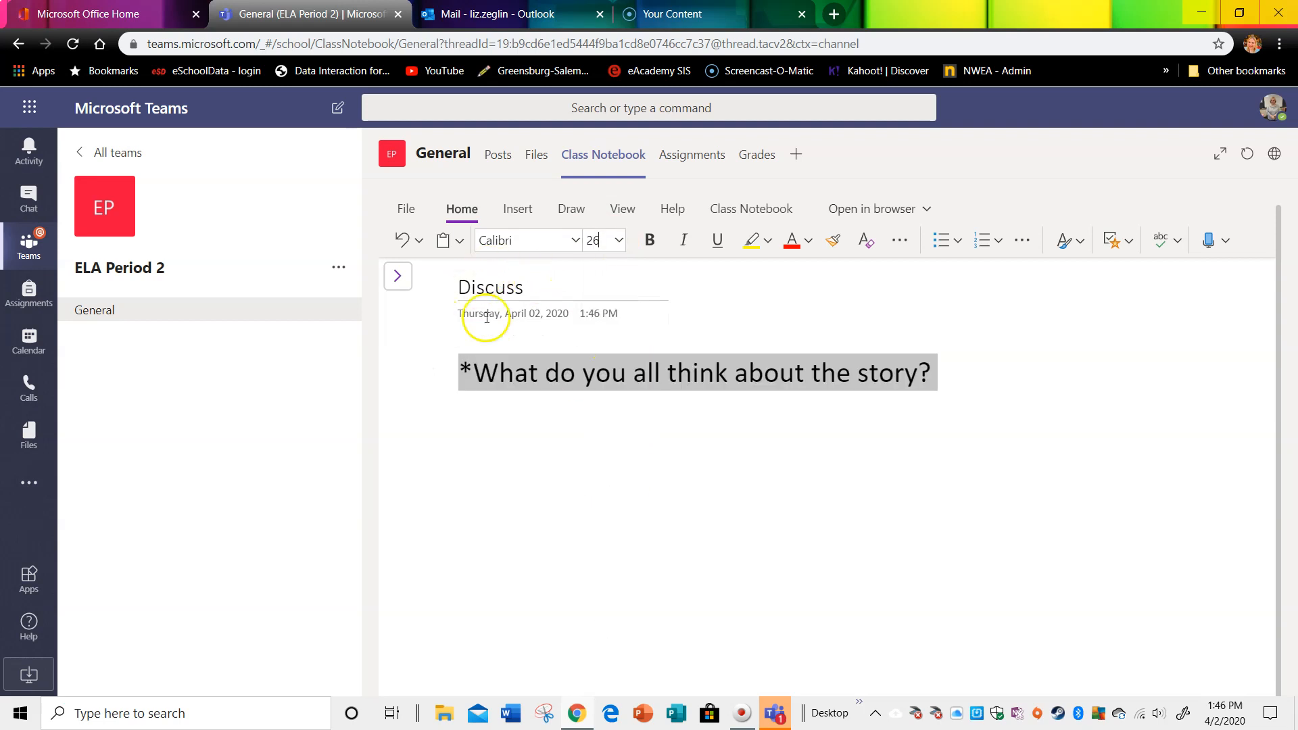
Below the question, leave a blank line and add the sample reply "I loved it.-" signed with a student's first name
left_click(872, 338)
key("Return")
key("Return")
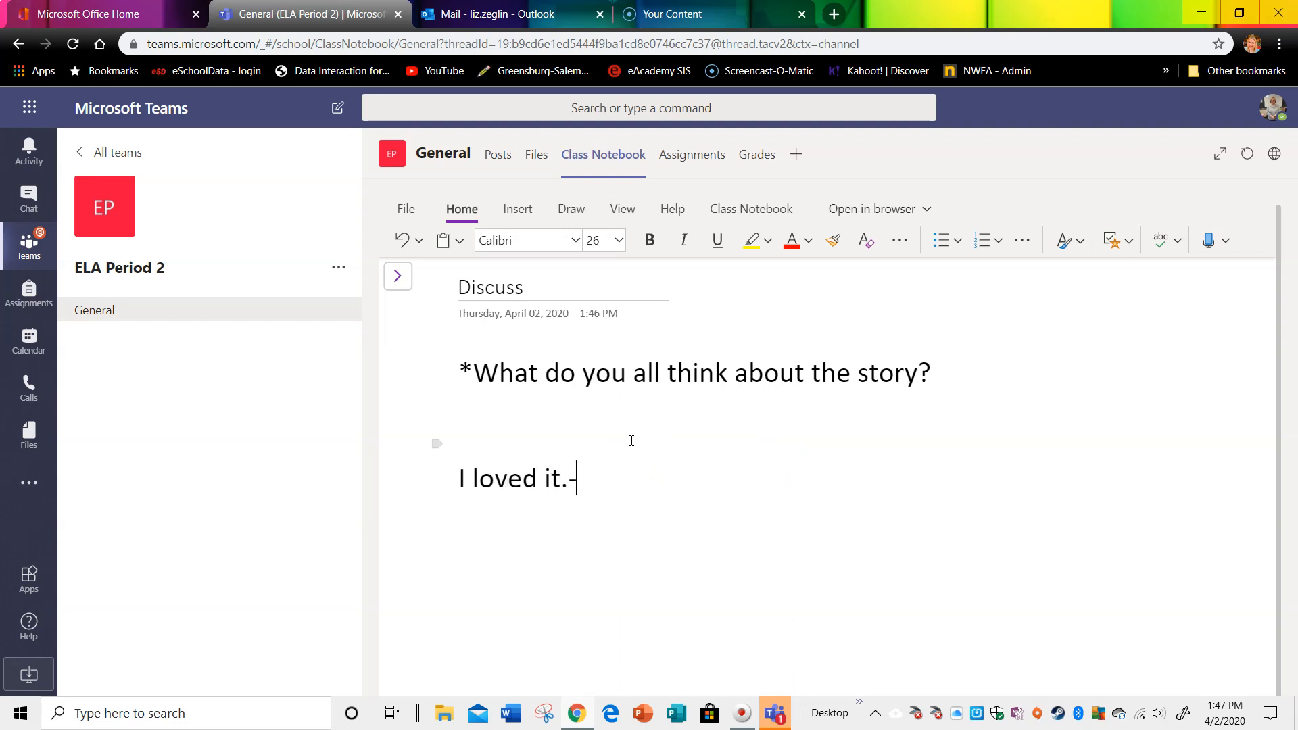
left_click(611, 484)
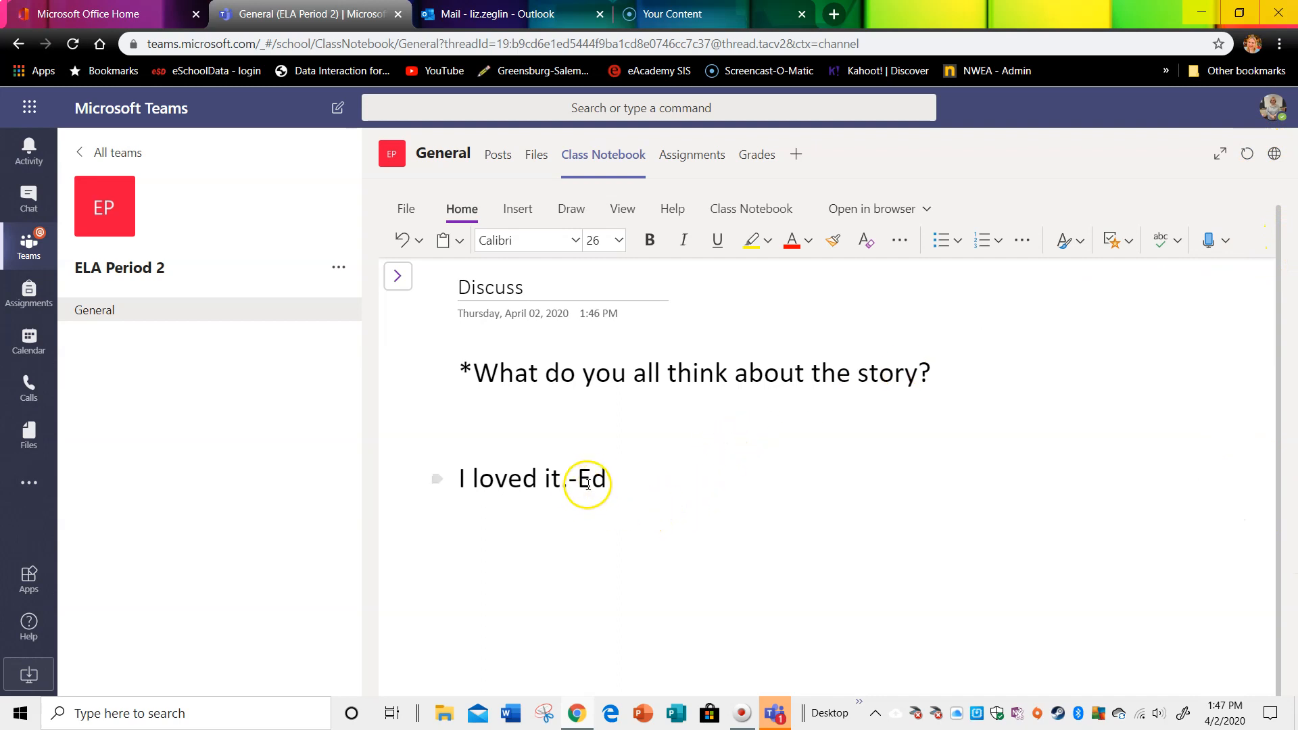
left_click(398, 276)
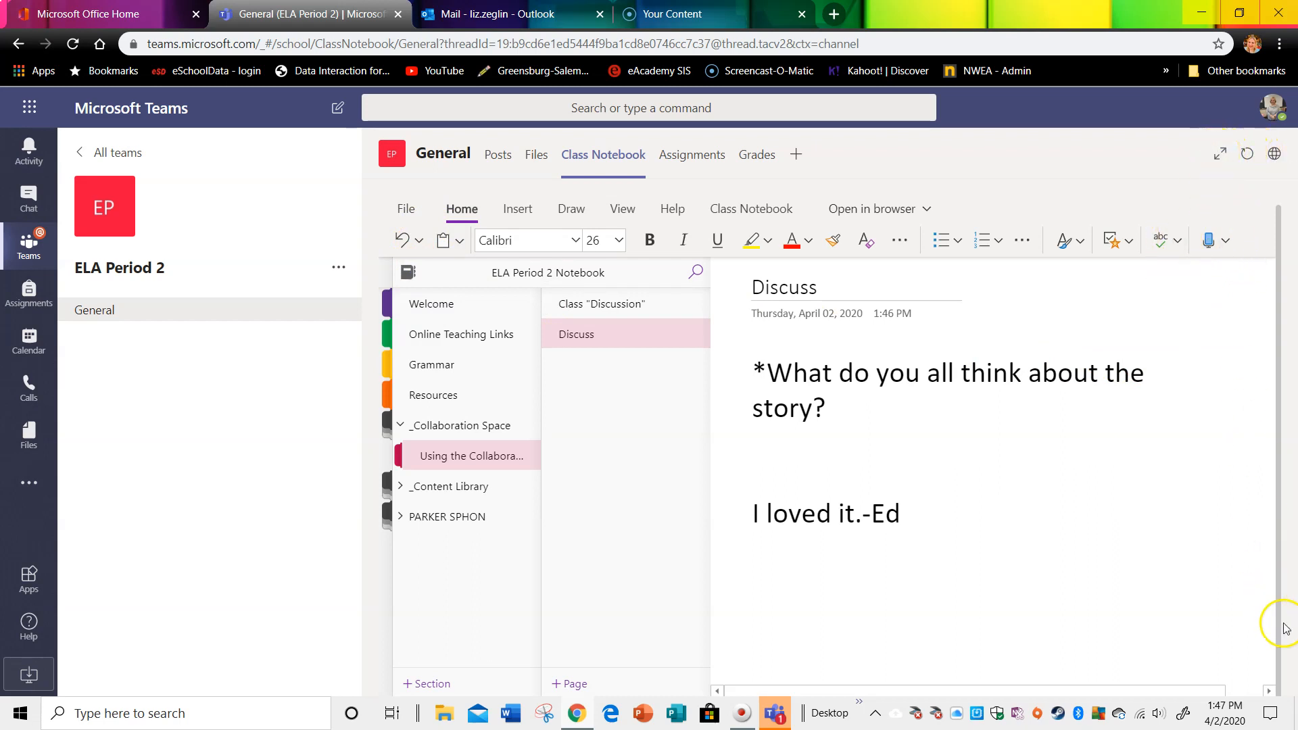
left_click(1170, 692)
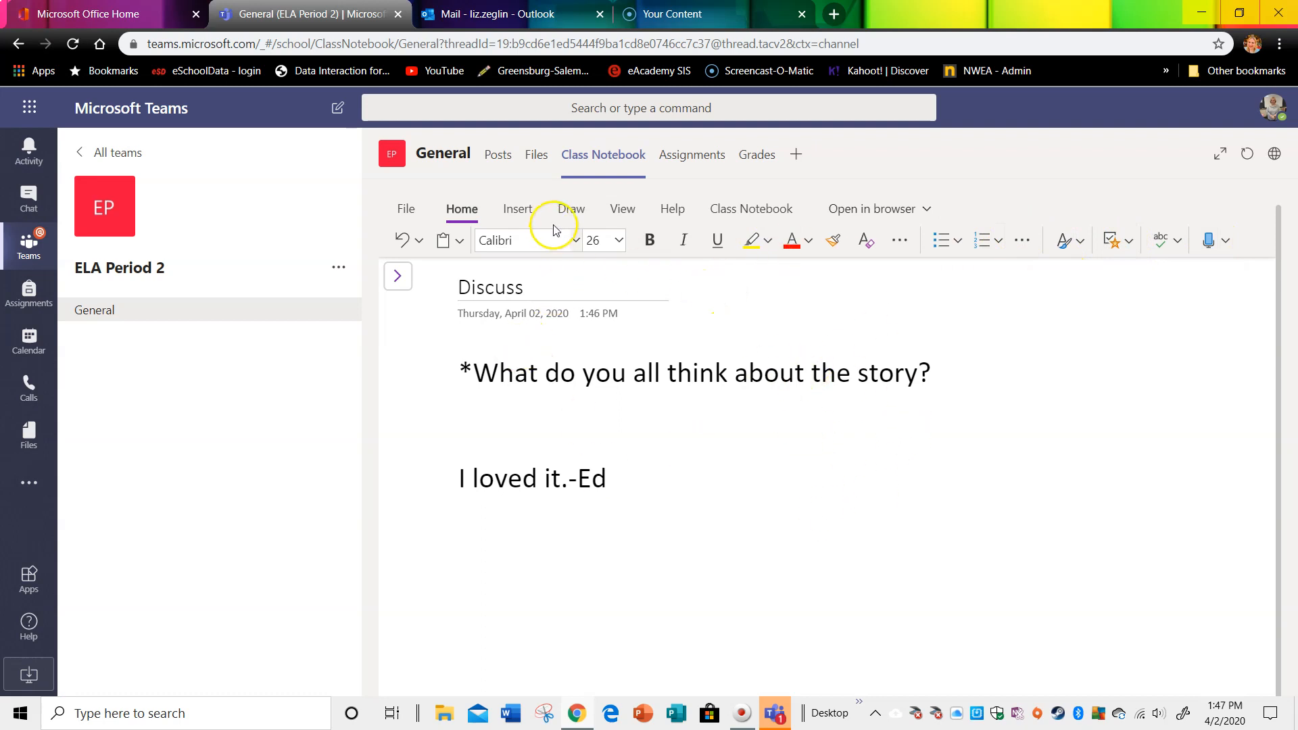
Insert a grinning face emoji at the end of the signed reply
left_click(517, 209)
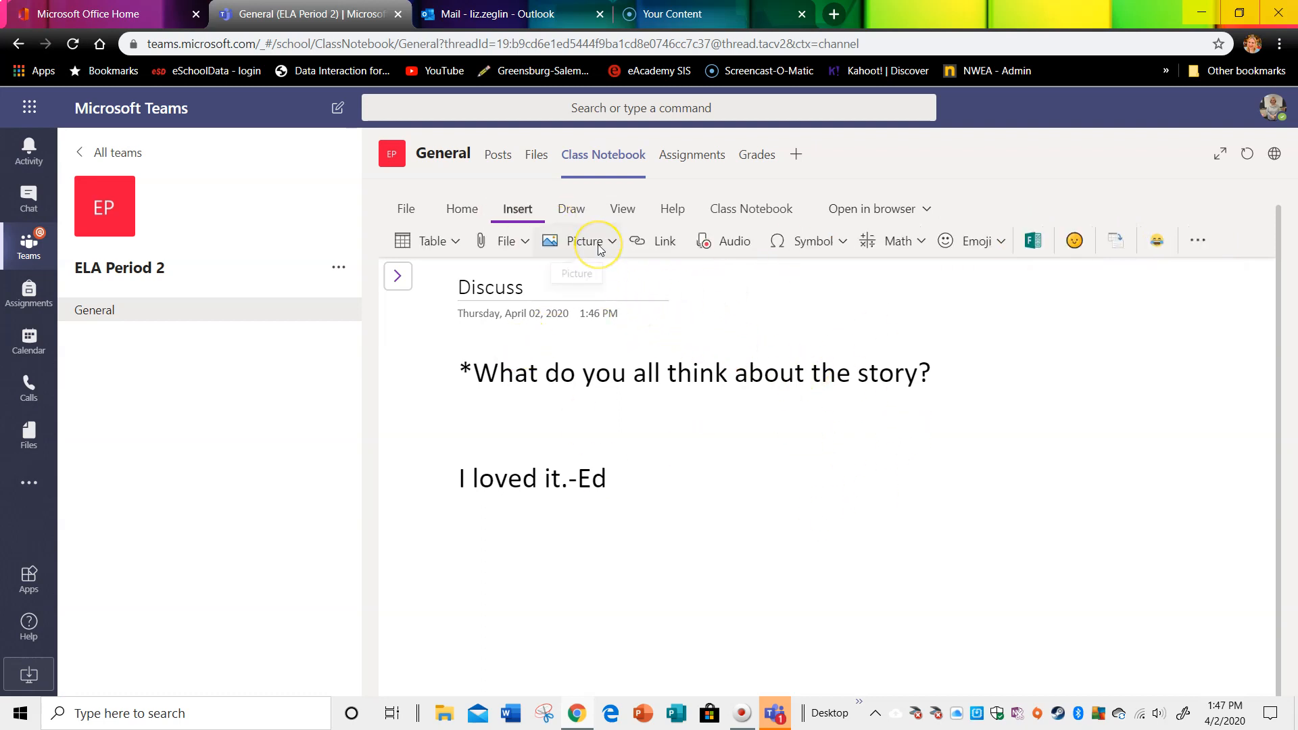
left_click(598, 249)
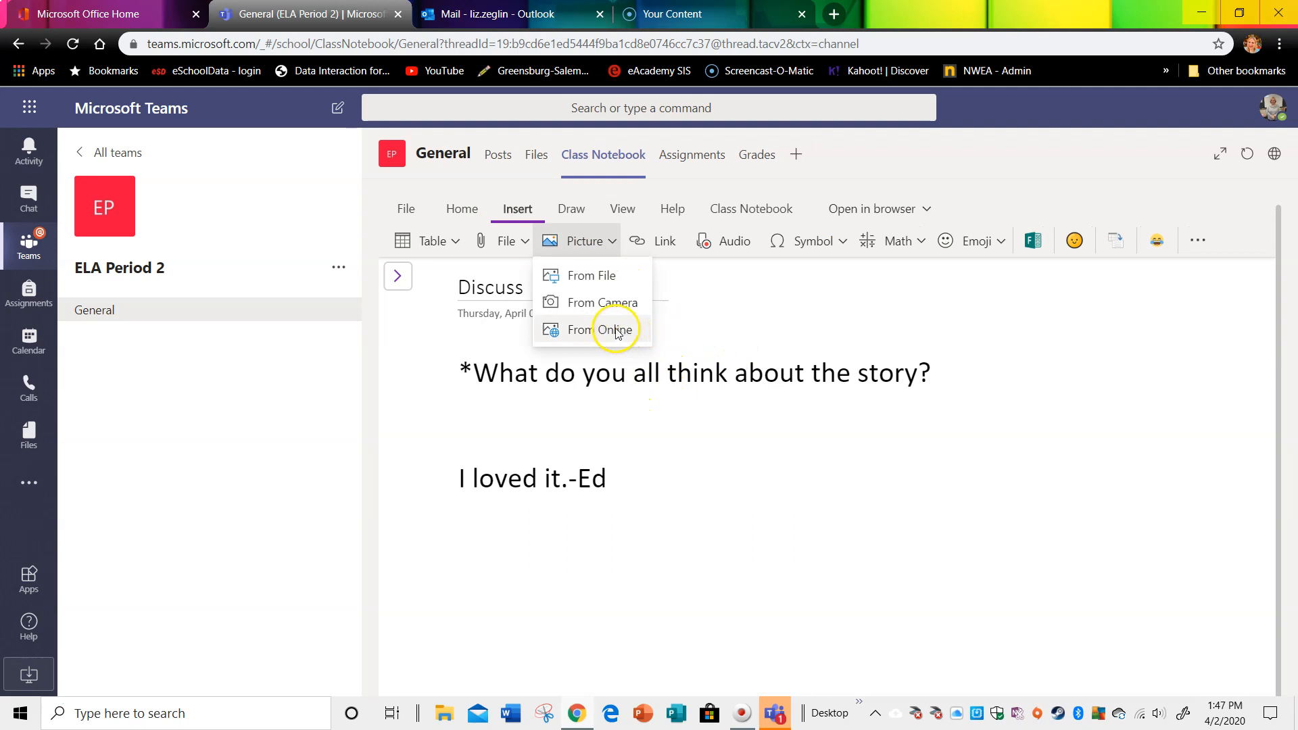
left_click(743, 482)
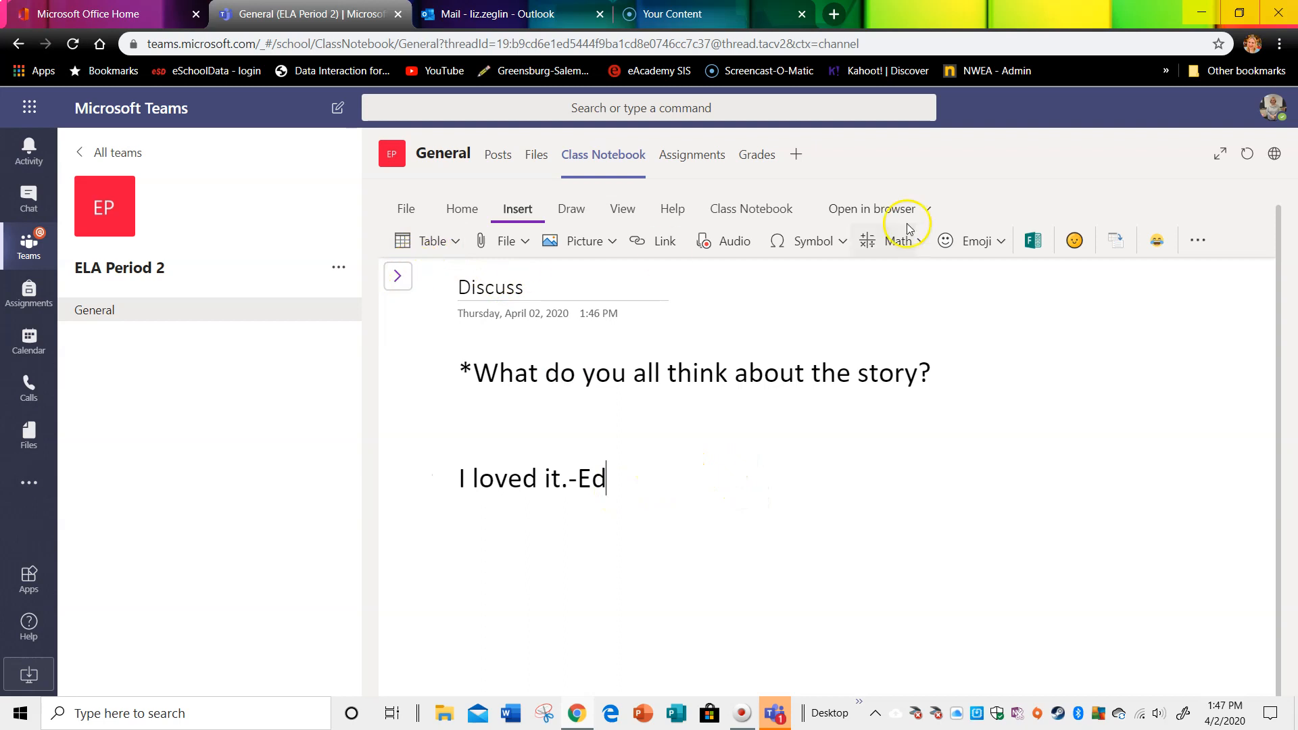
left_click(973, 241)
left_click(948, 274)
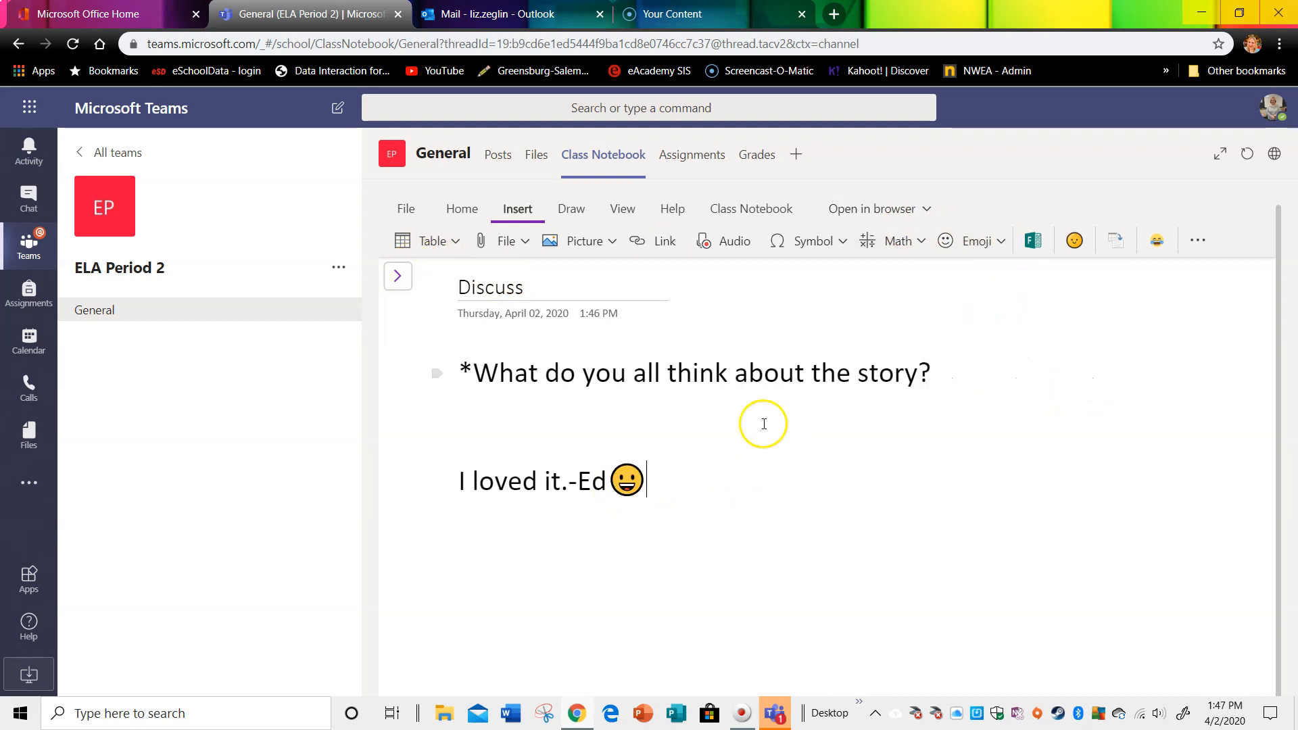
left_click(1119, 237)
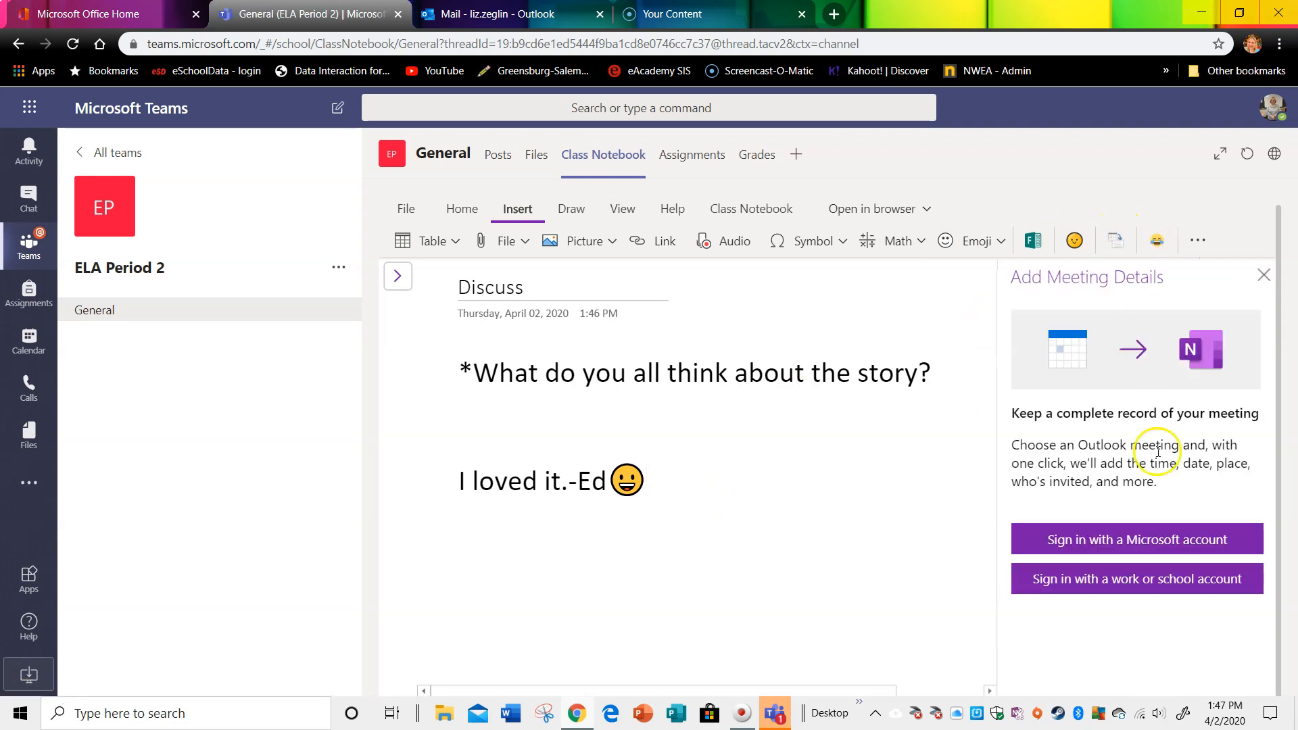
left_click(1259, 274)
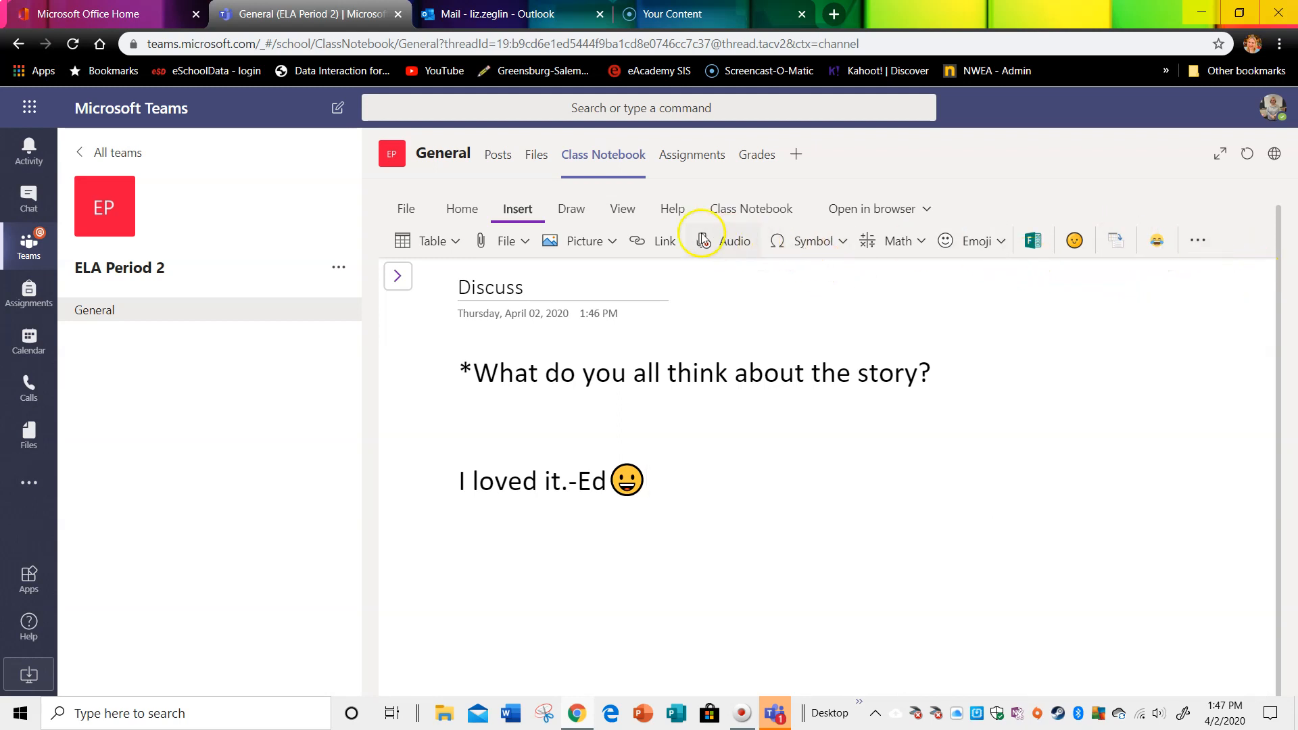
Try inserting an audio recording below the reply with microphone access allowed, and delete the recording from the page
left_click(703, 240)
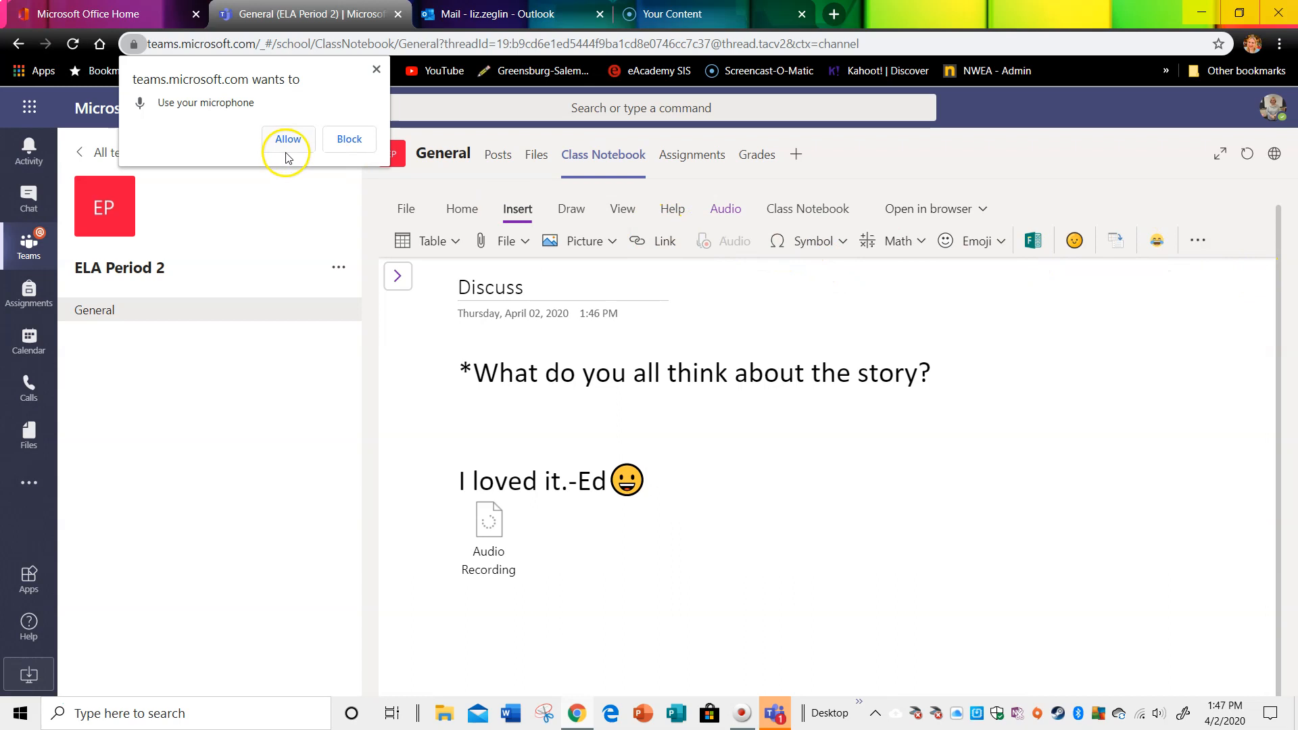
left_click(288, 140)
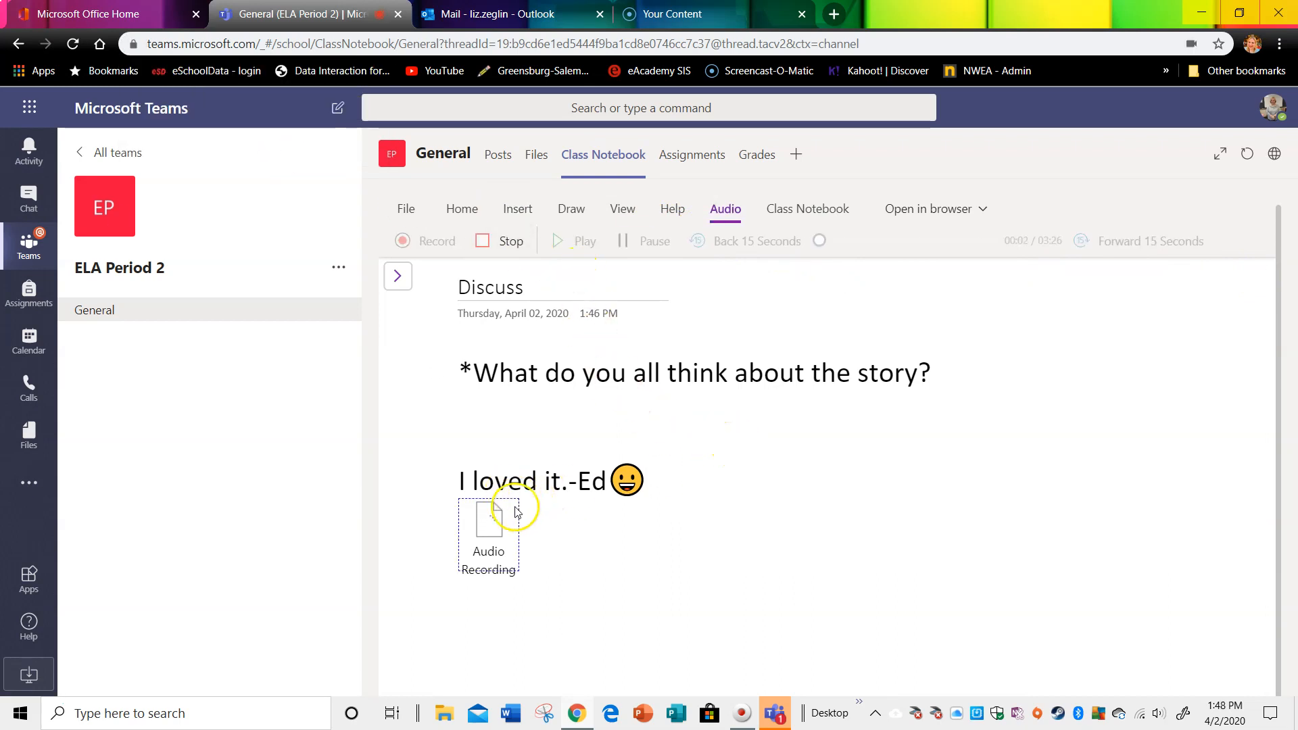
left_click(497, 551)
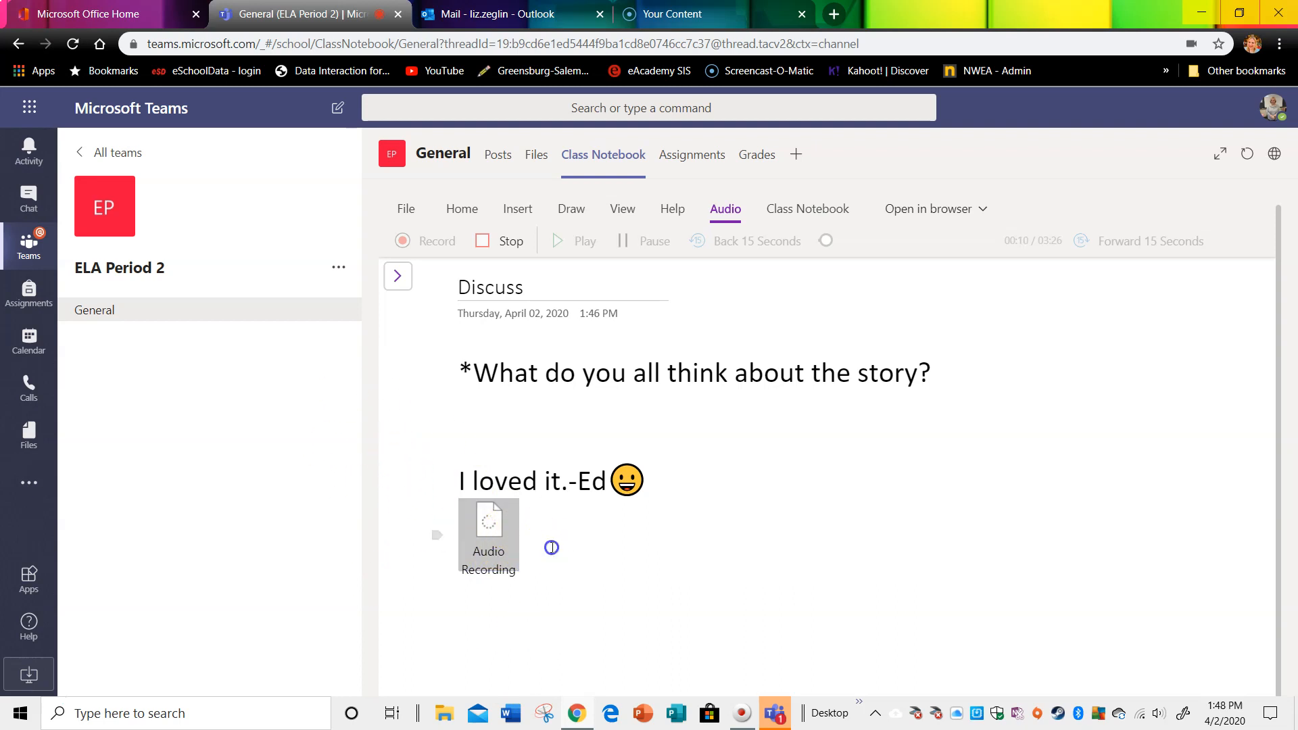
key("BackSpace")
key("BackSpace")
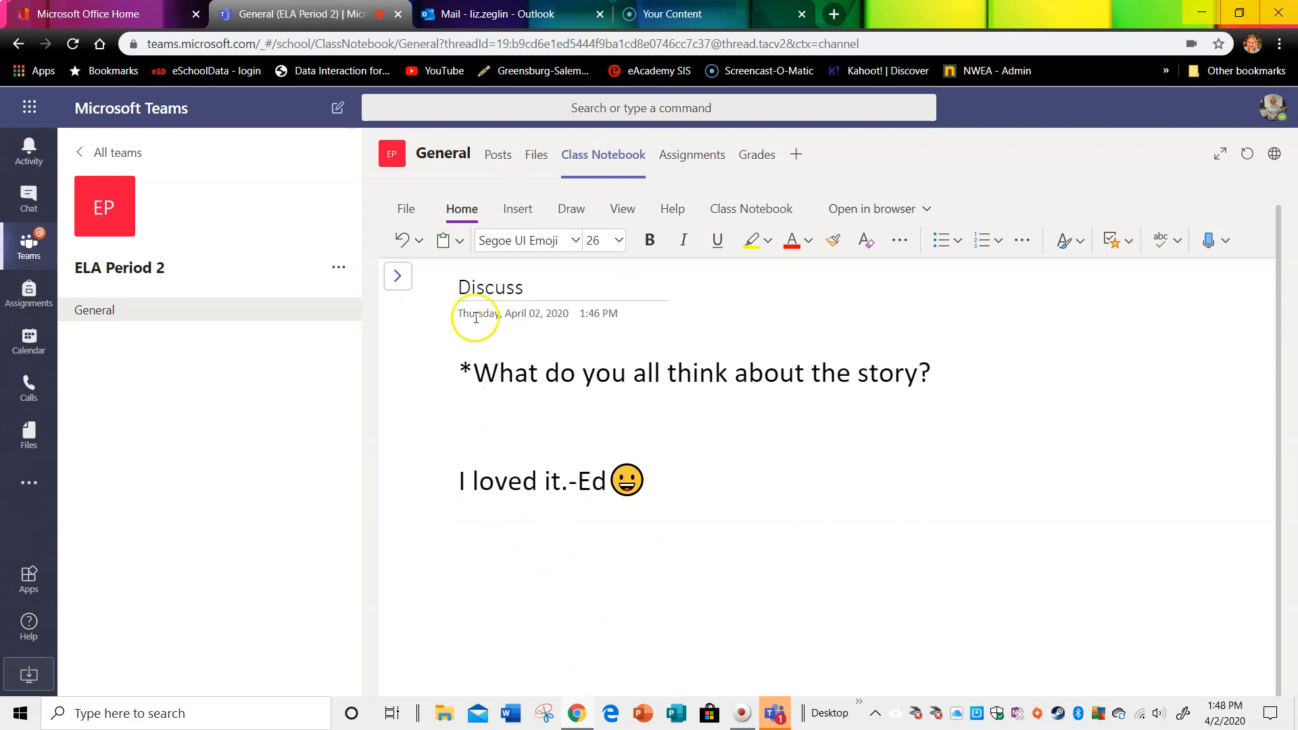
Expand _Content Library and view the Practice Work Document and Create an Account pages in its Using the Content Library section
left_click(413, 281)
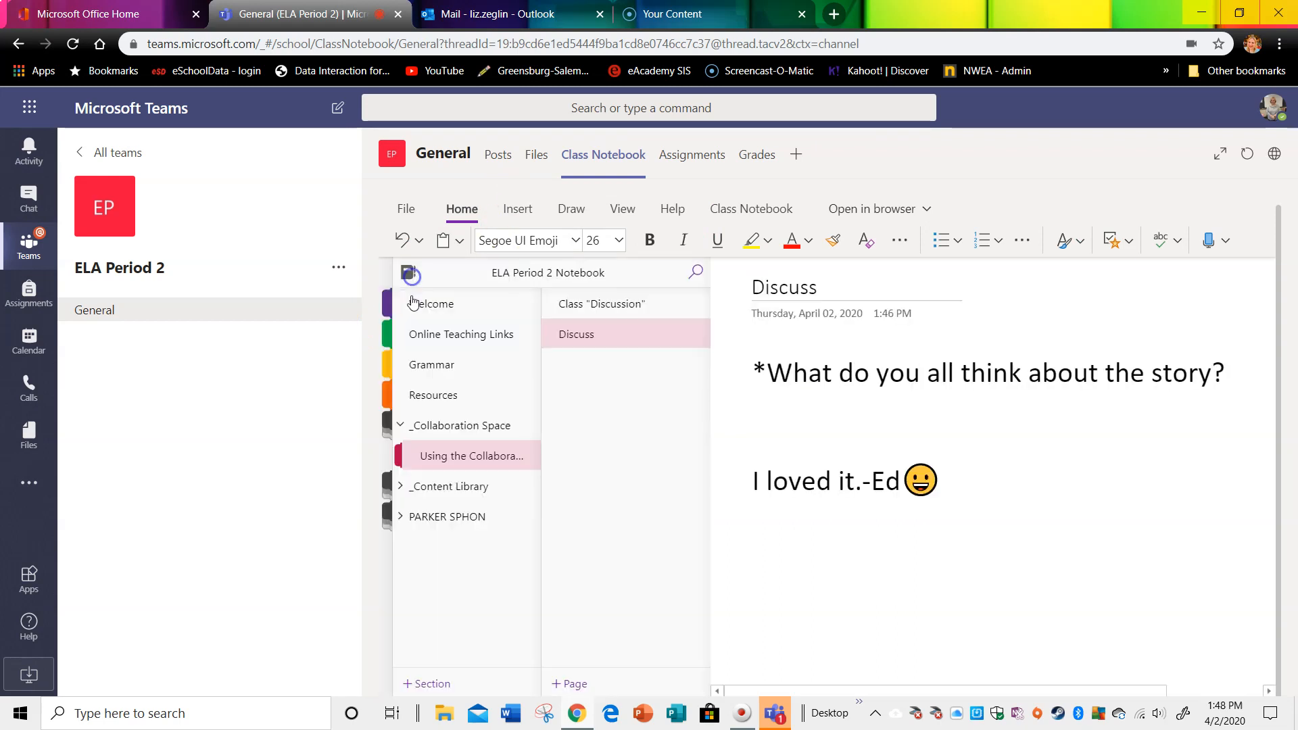
left_click(451, 488)
left_click(456, 488)
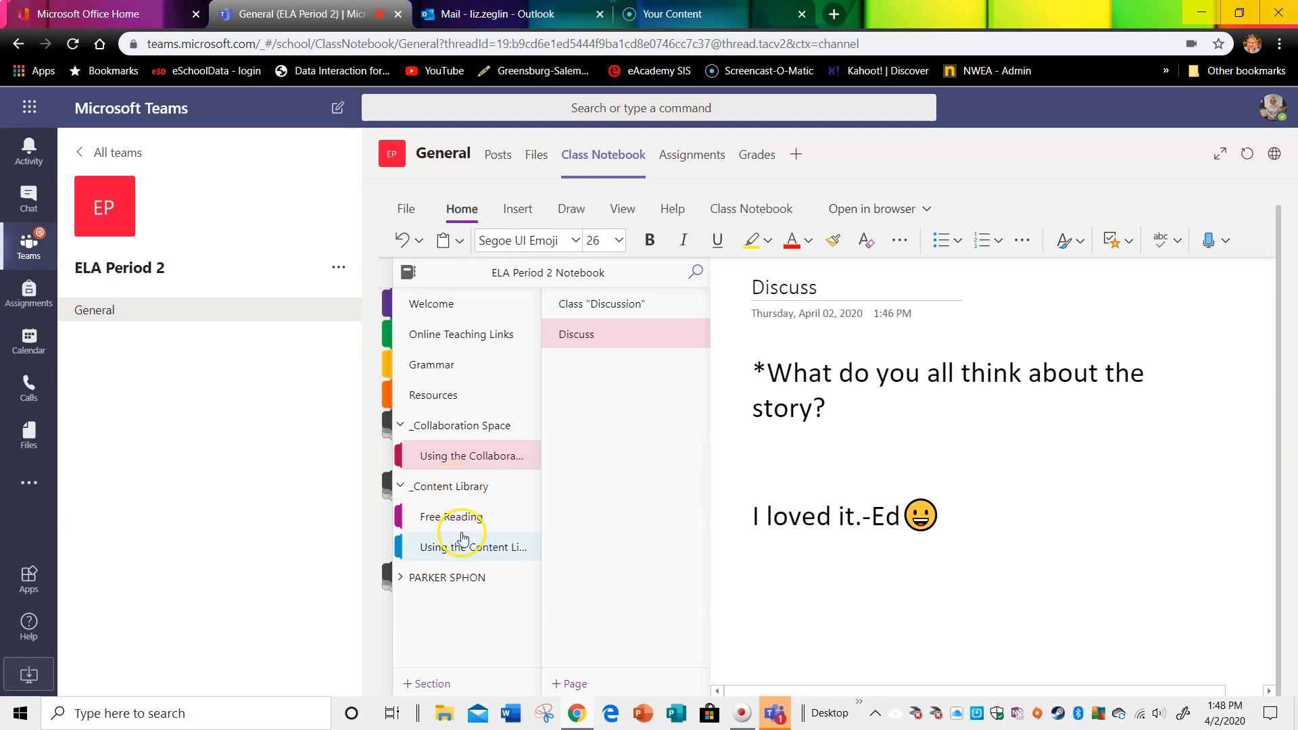
left_click(475, 546)
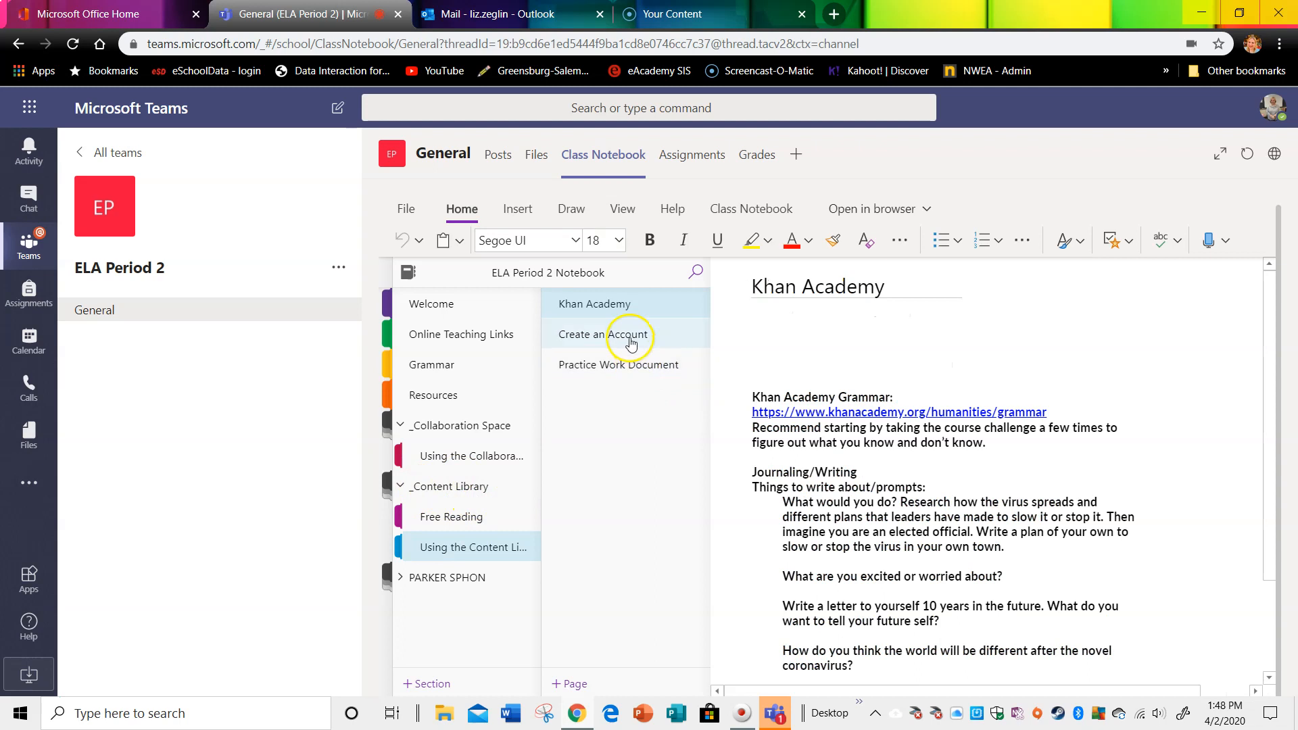
left_click(632, 365)
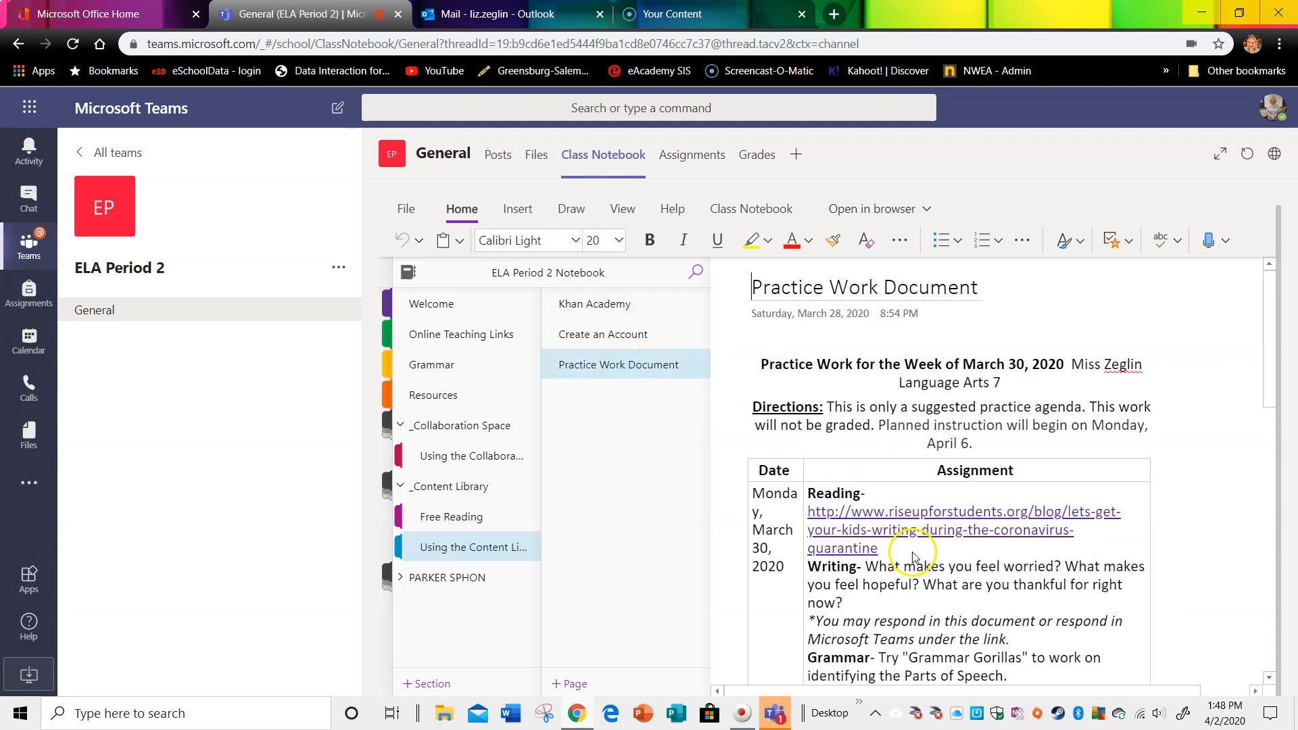
left_click(586, 334)
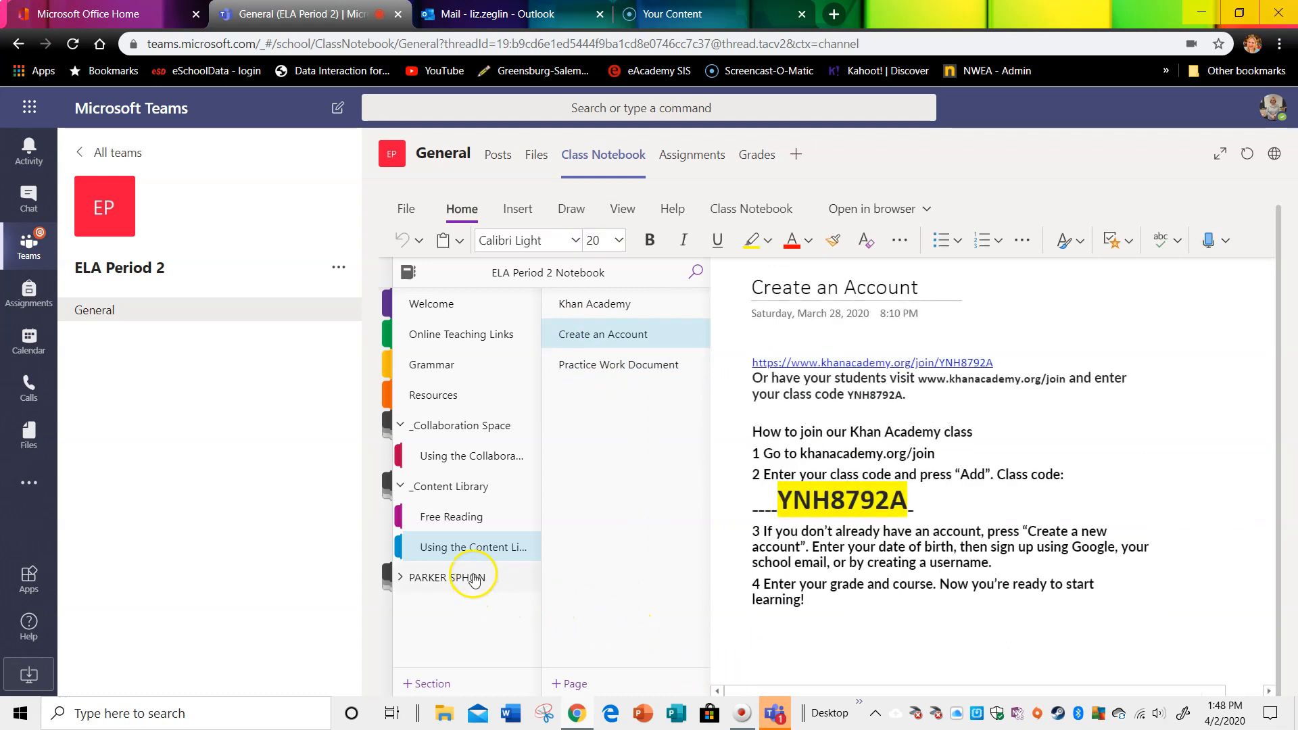
Collapse _Content Library and open the Resources section's page on how students check grades
left_click(464, 487)
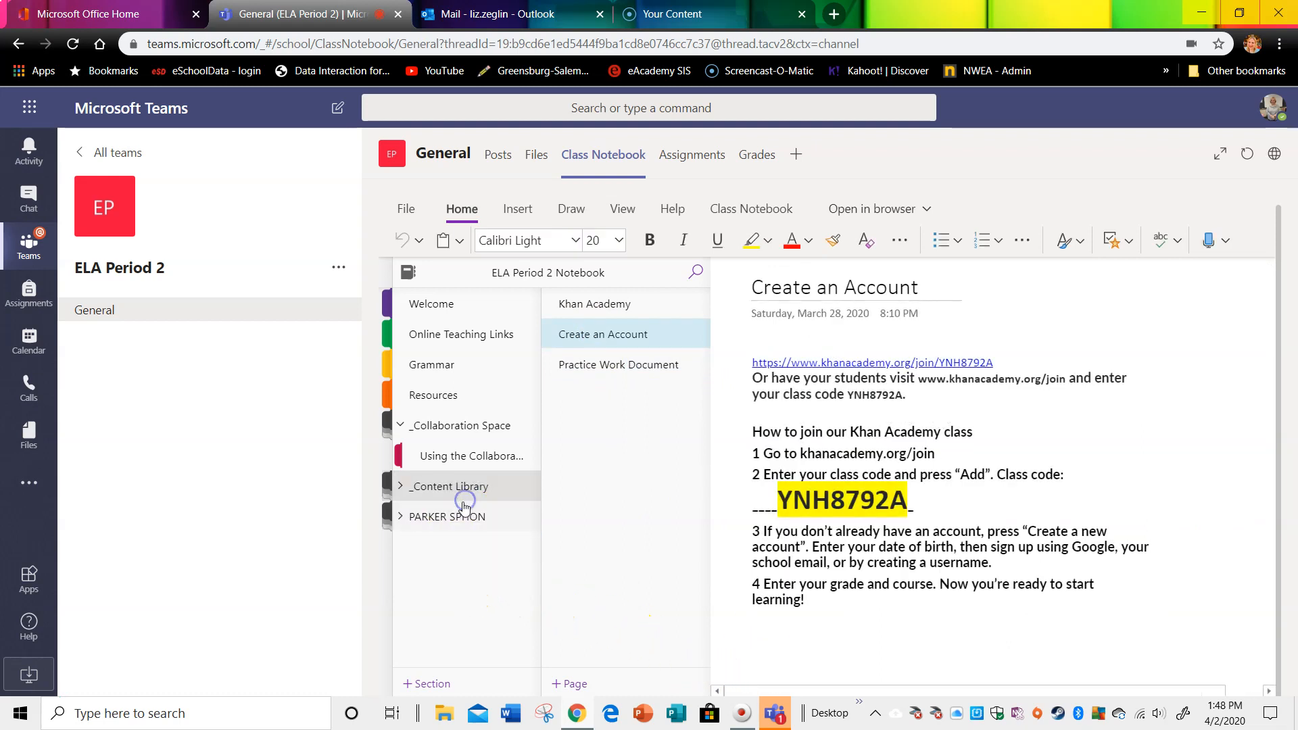
left_click(484, 428)
left_click(485, 424)
left_click(461, 390)
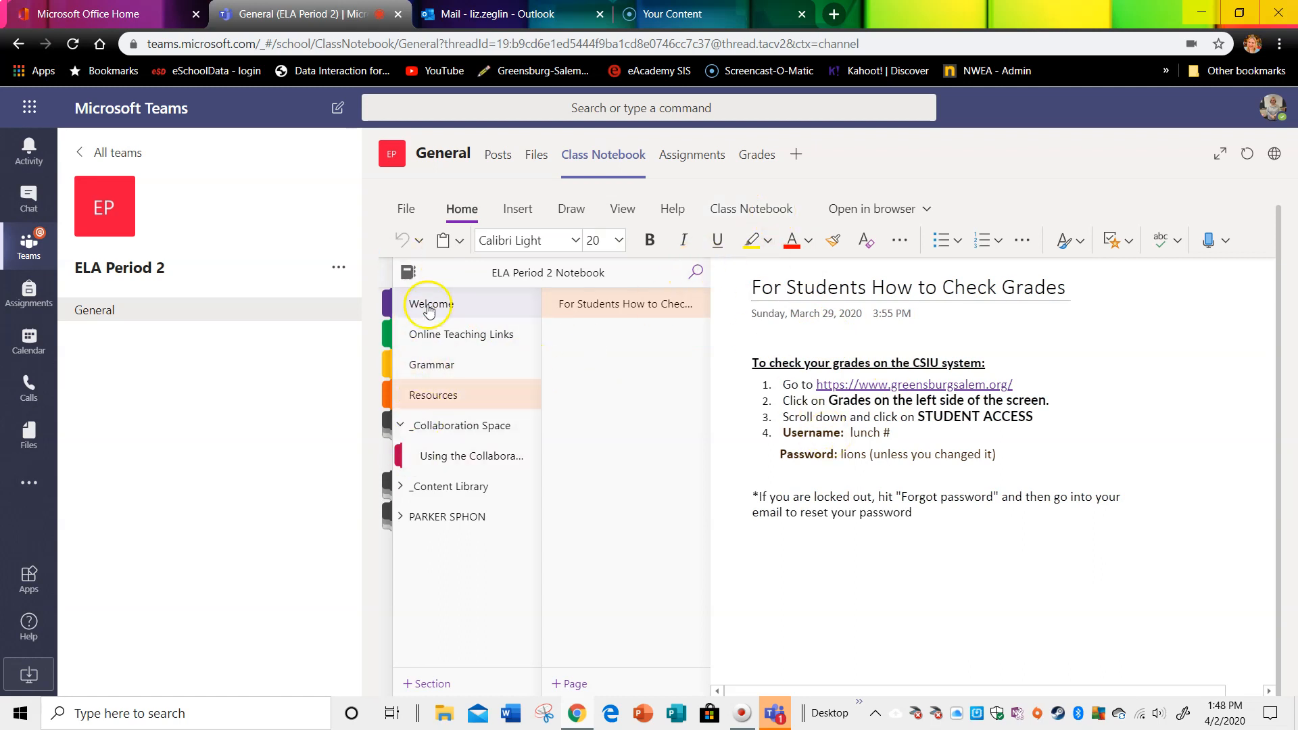
Distribute the "For Students How to Check Grades" page to the Practice Work section of all students
left_click(729, 211)
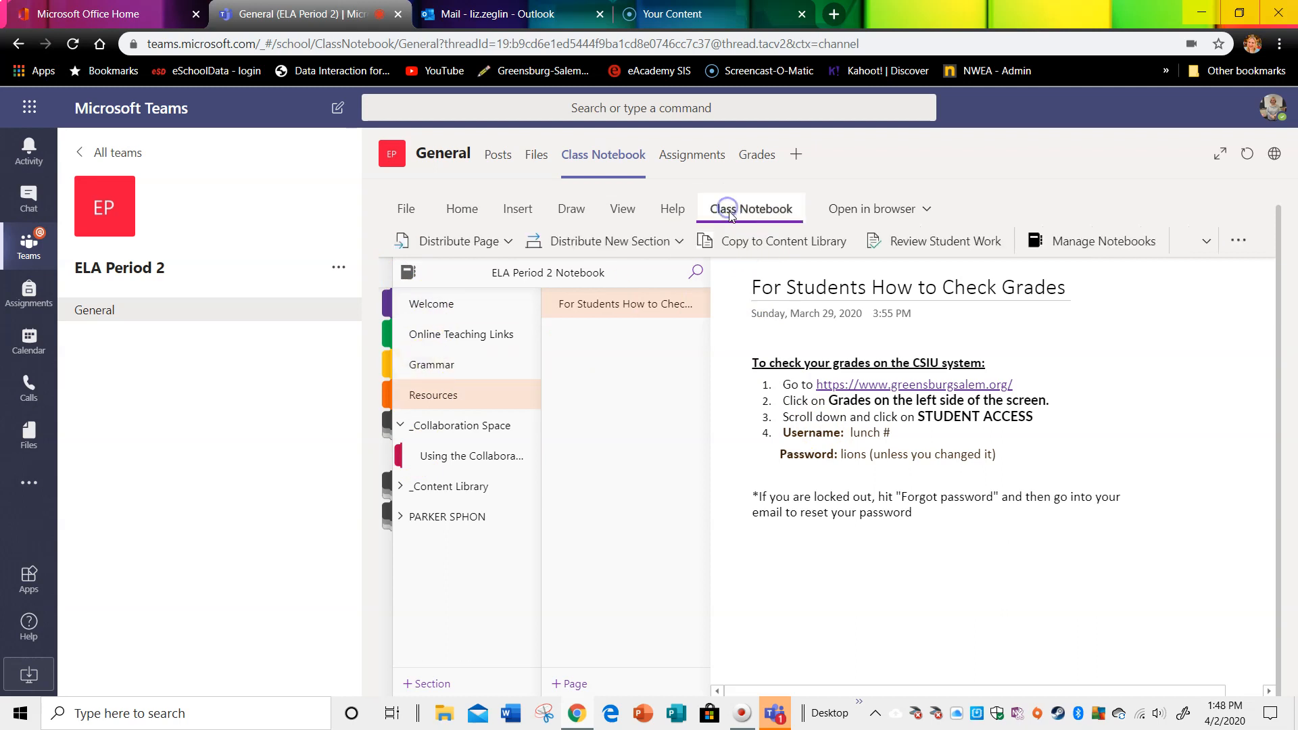
left_click(491, 244)
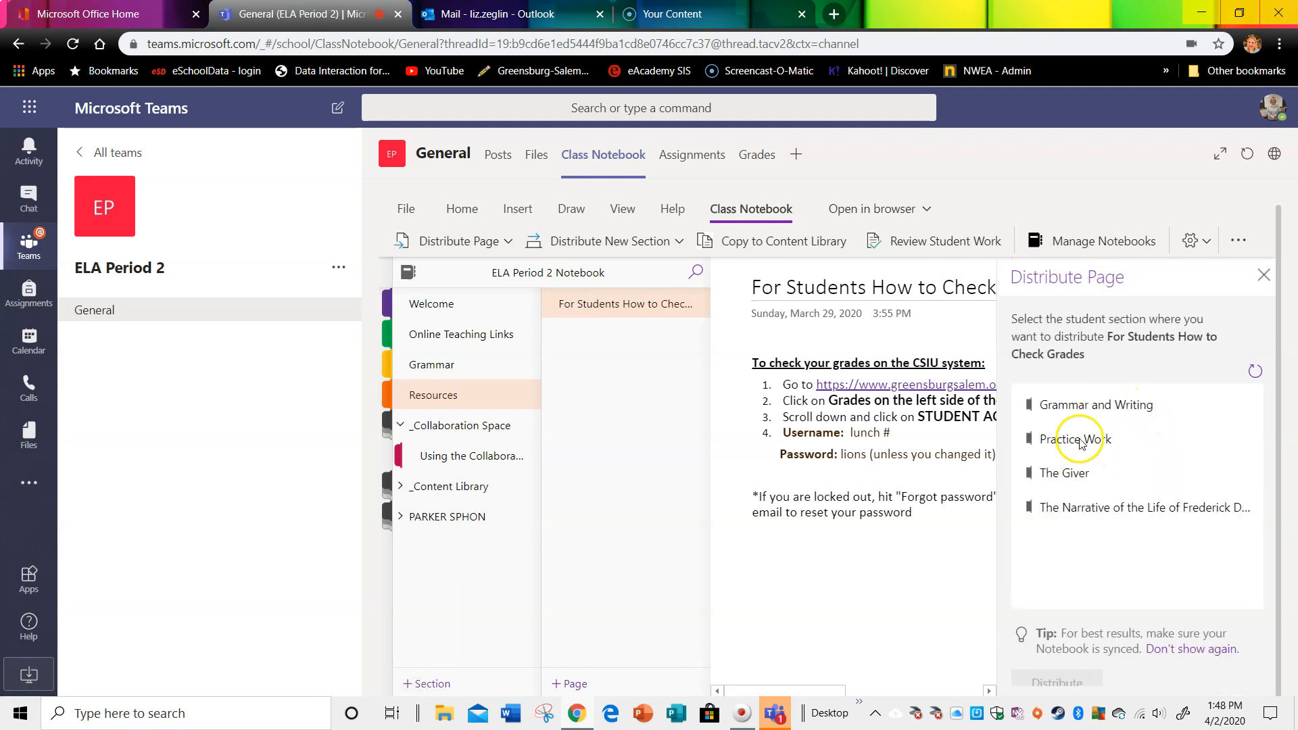
left_click(1030, 439)
left_click(1074, 680)
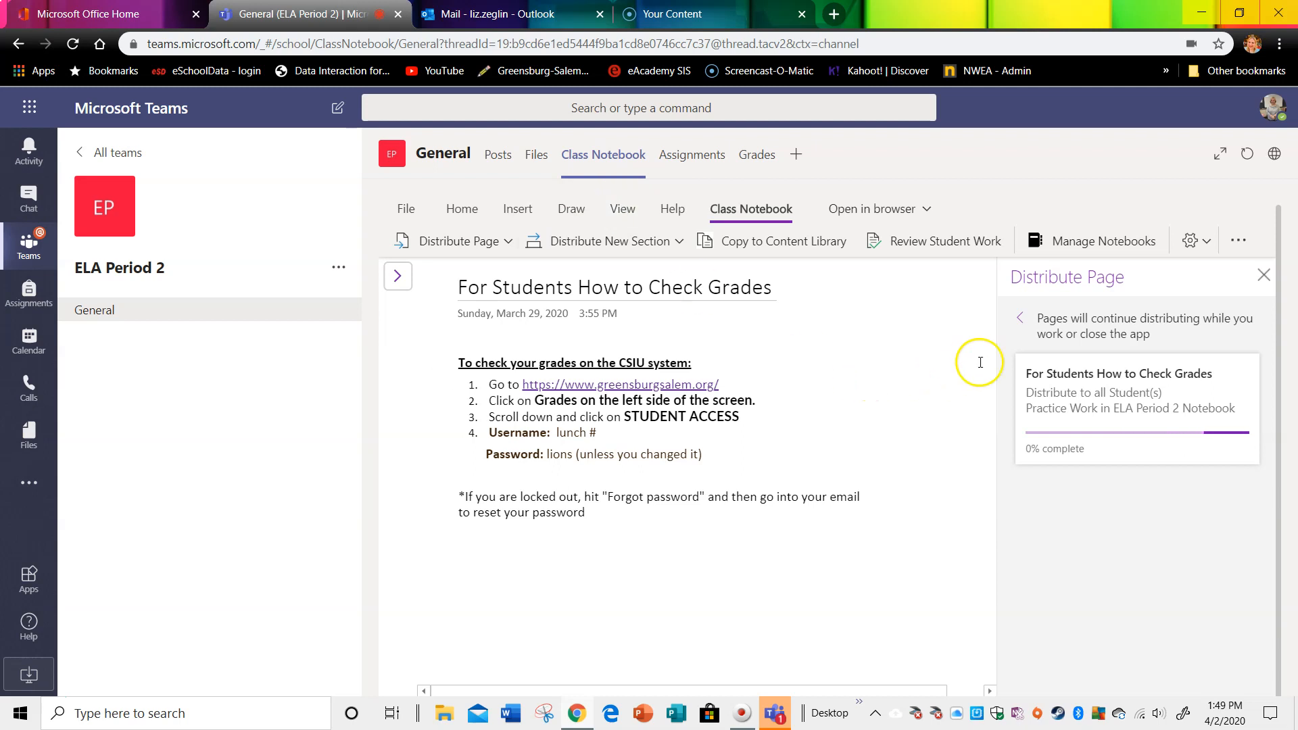
Check the distributed "For Students How to Check Grades" page in the student's Practice Work section and close the Distribute Page pane
left_click(398, 276)
left_click(486, 516)
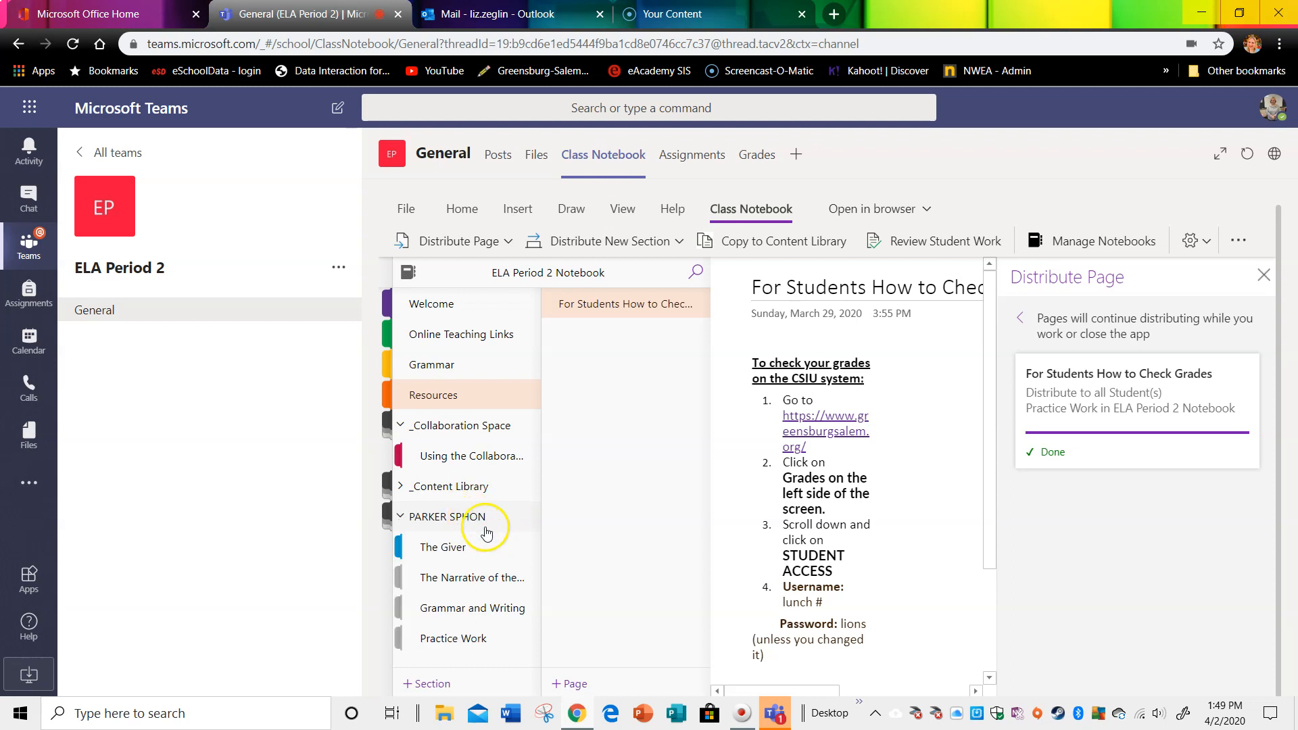
left_click(433, 643)
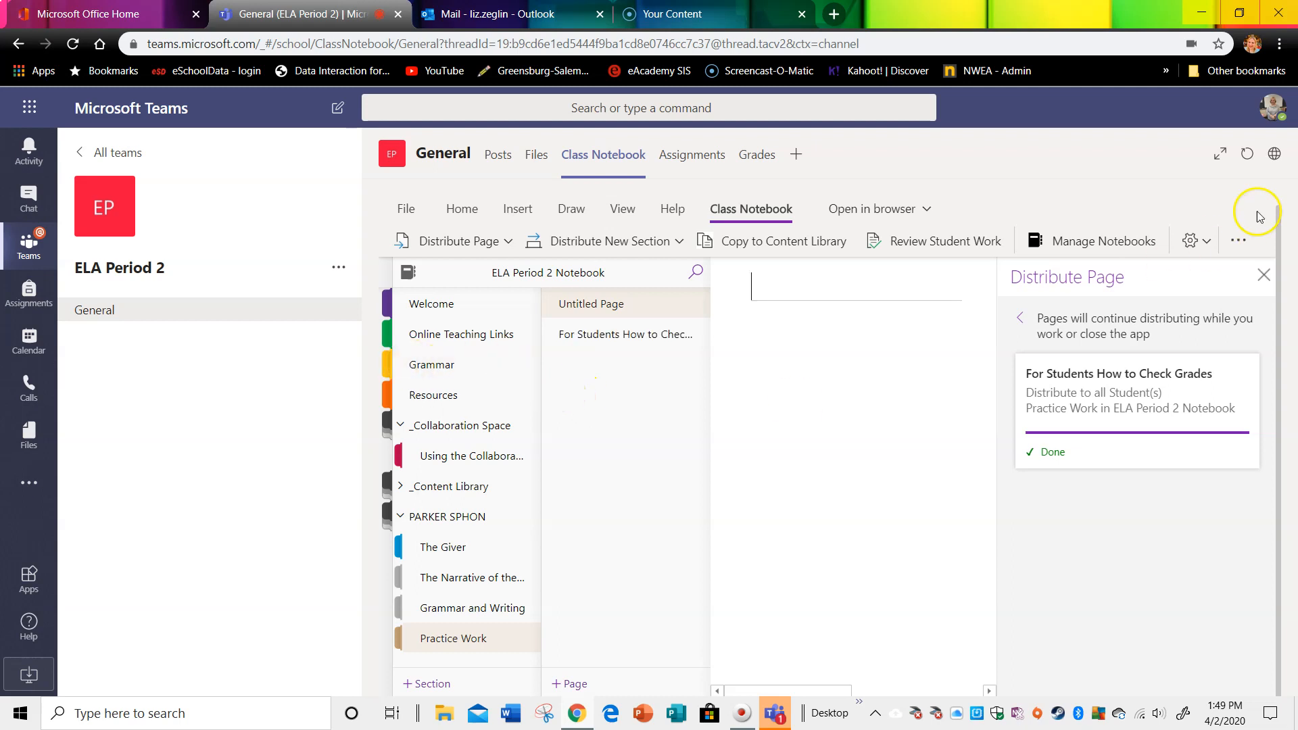
left_click(600, 338)
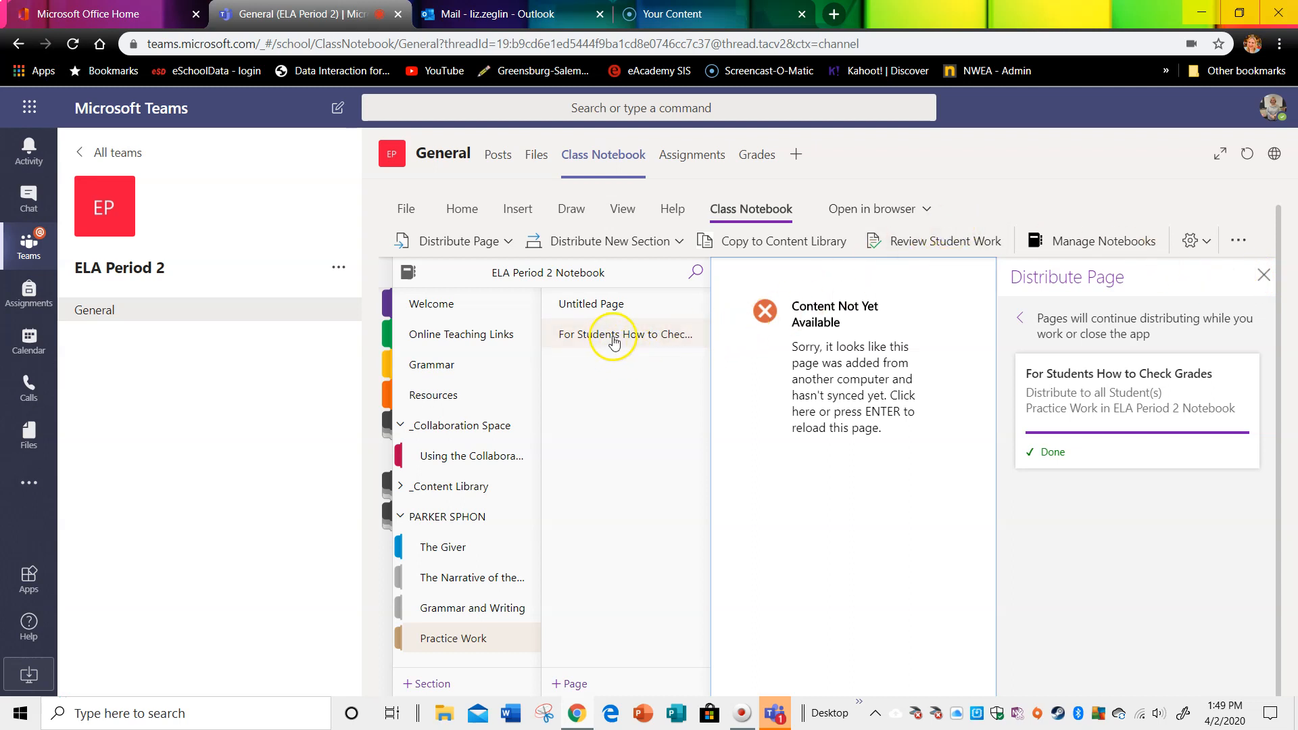
left_click(647, 342)
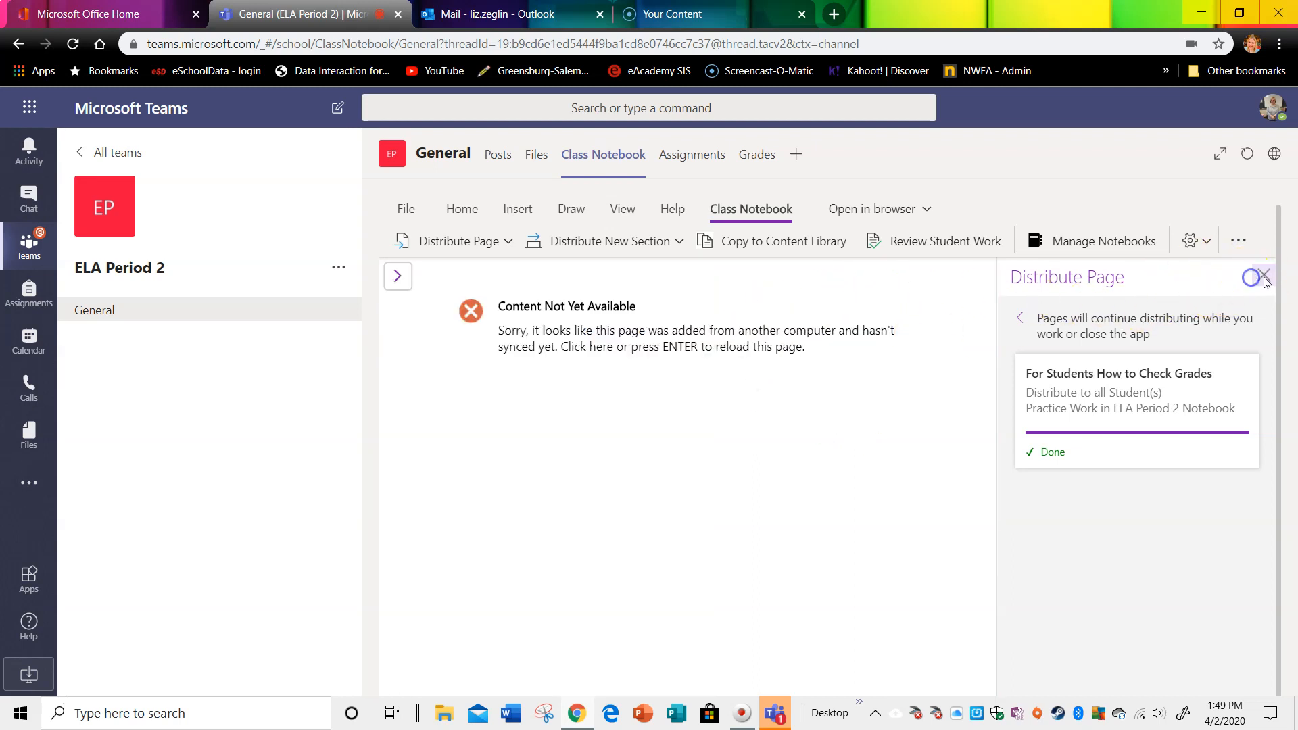
left_click(1263, 278)
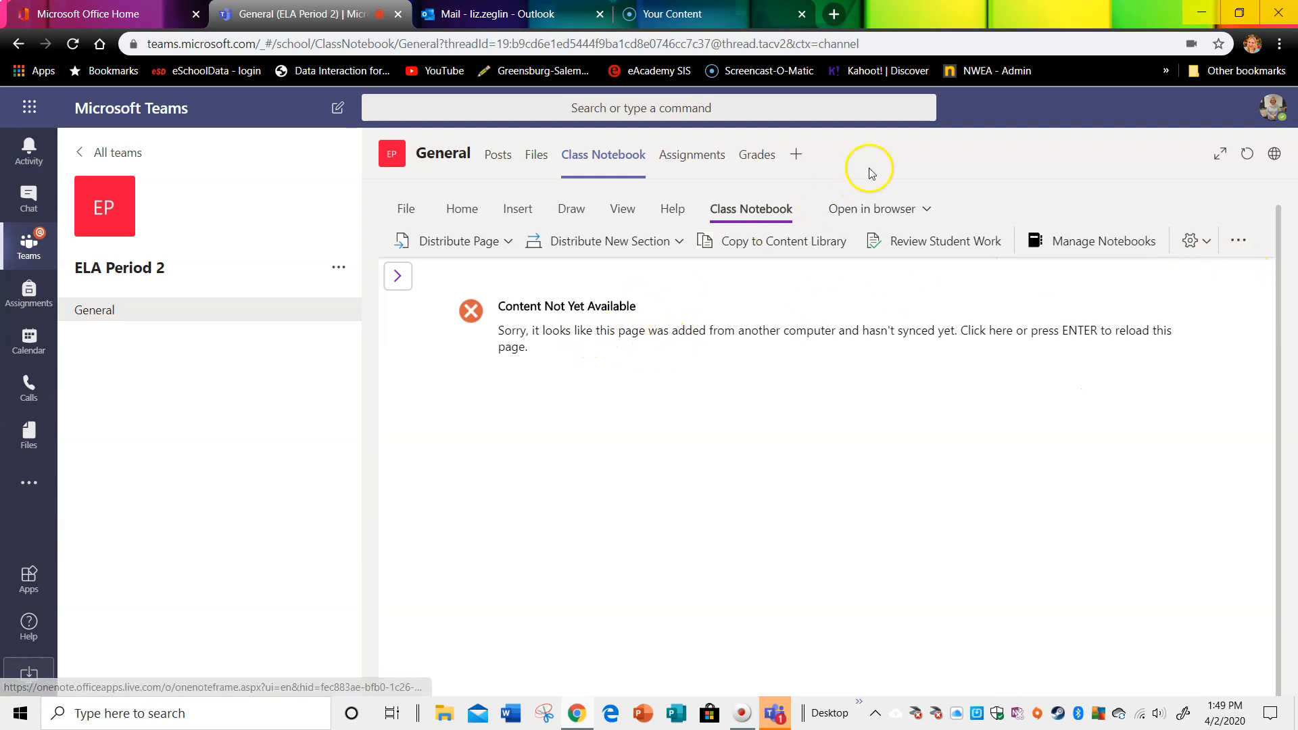
View the Review Student Work, Copy to Content Library and Distribute New Section options, and show the notebook's section list again
left_click(890, 242)
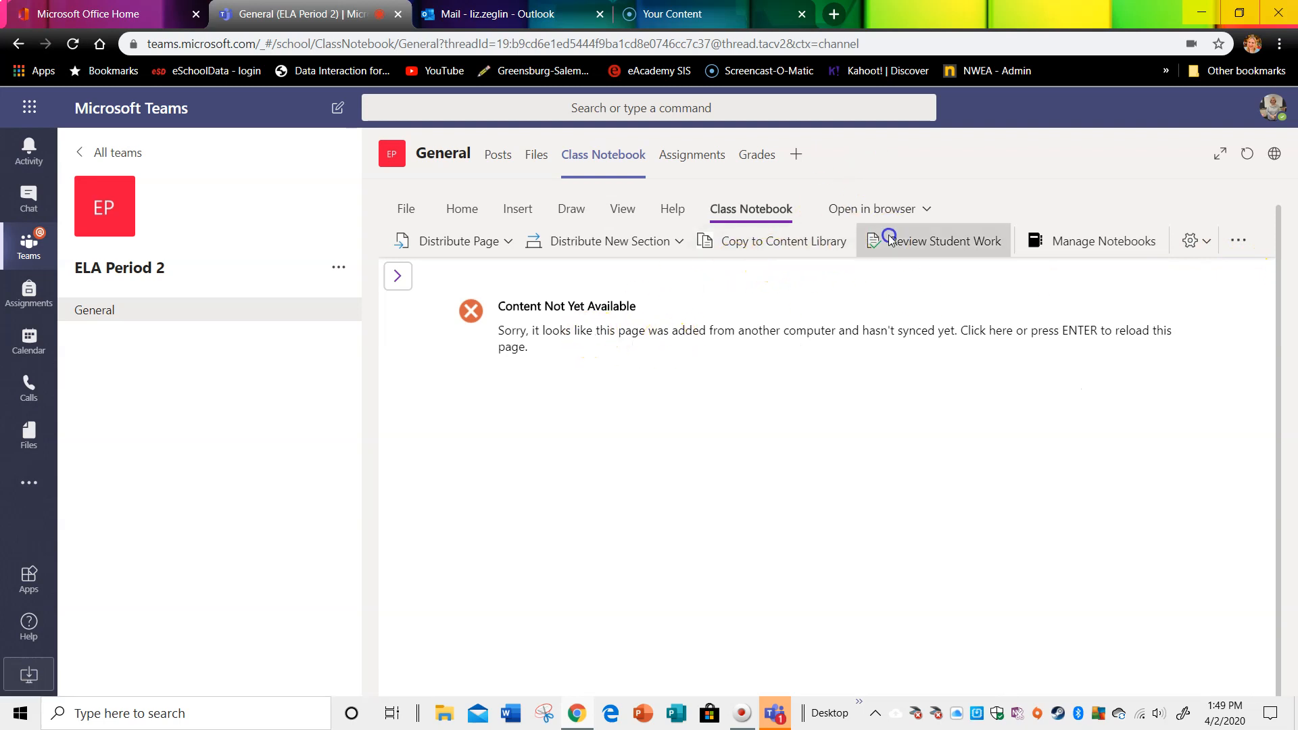
left_click(771, 242)
left_click(595, 241)
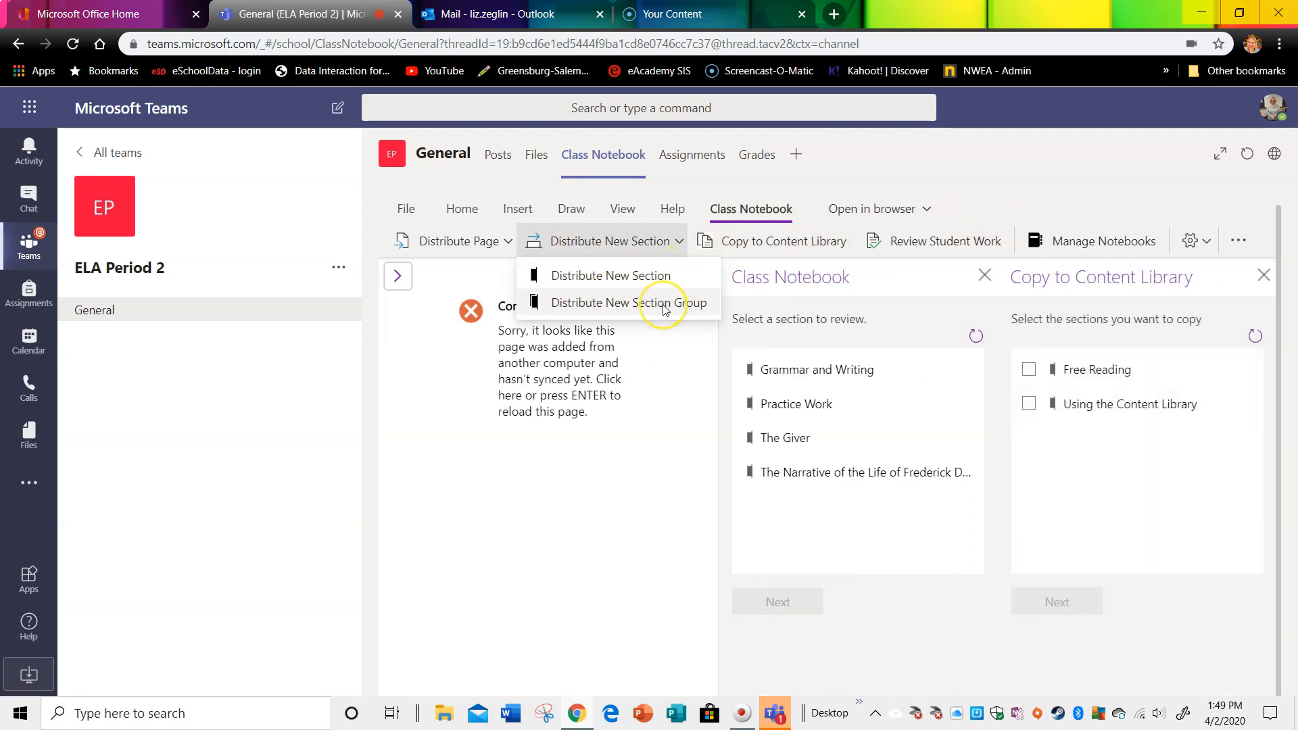
left_click(399, 282)
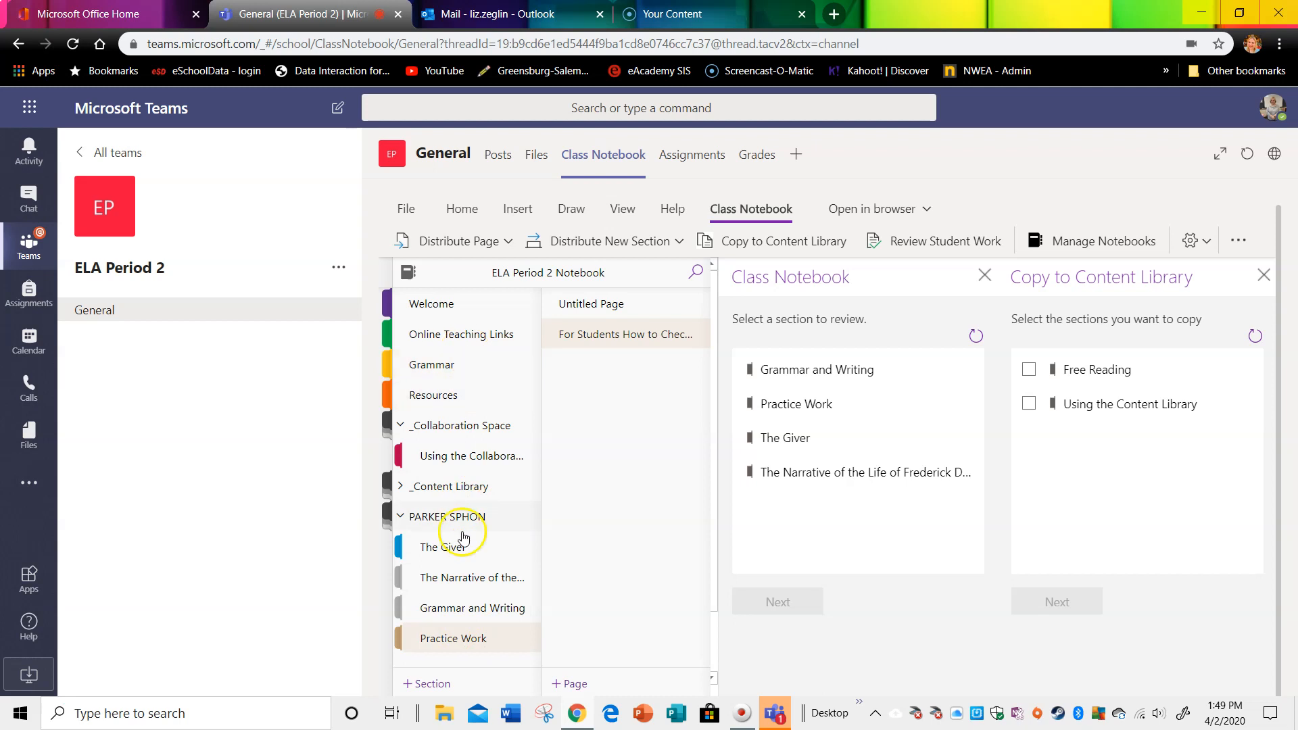
Return to the overview of all teams and look through the listed classes
left_click(88, 155)
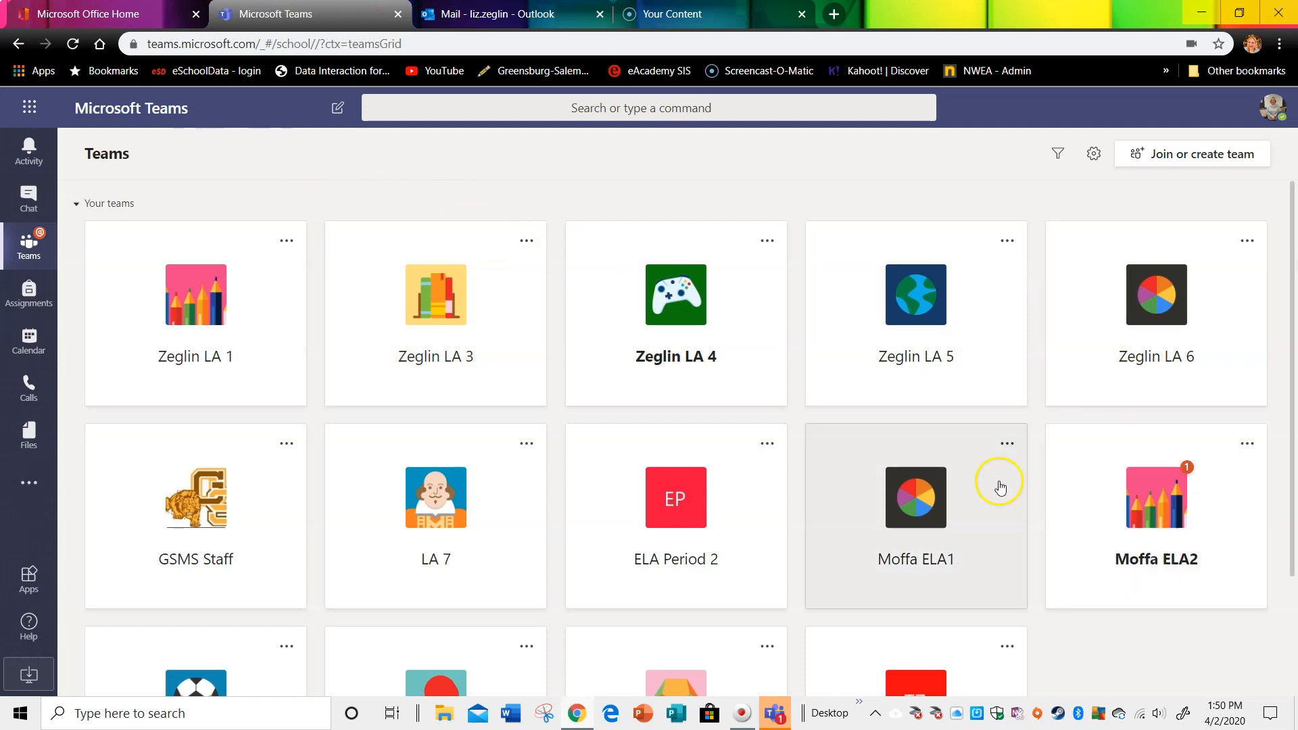
scroll(825, 623, "down", 3)
scroll(825, 623, "up", 3)
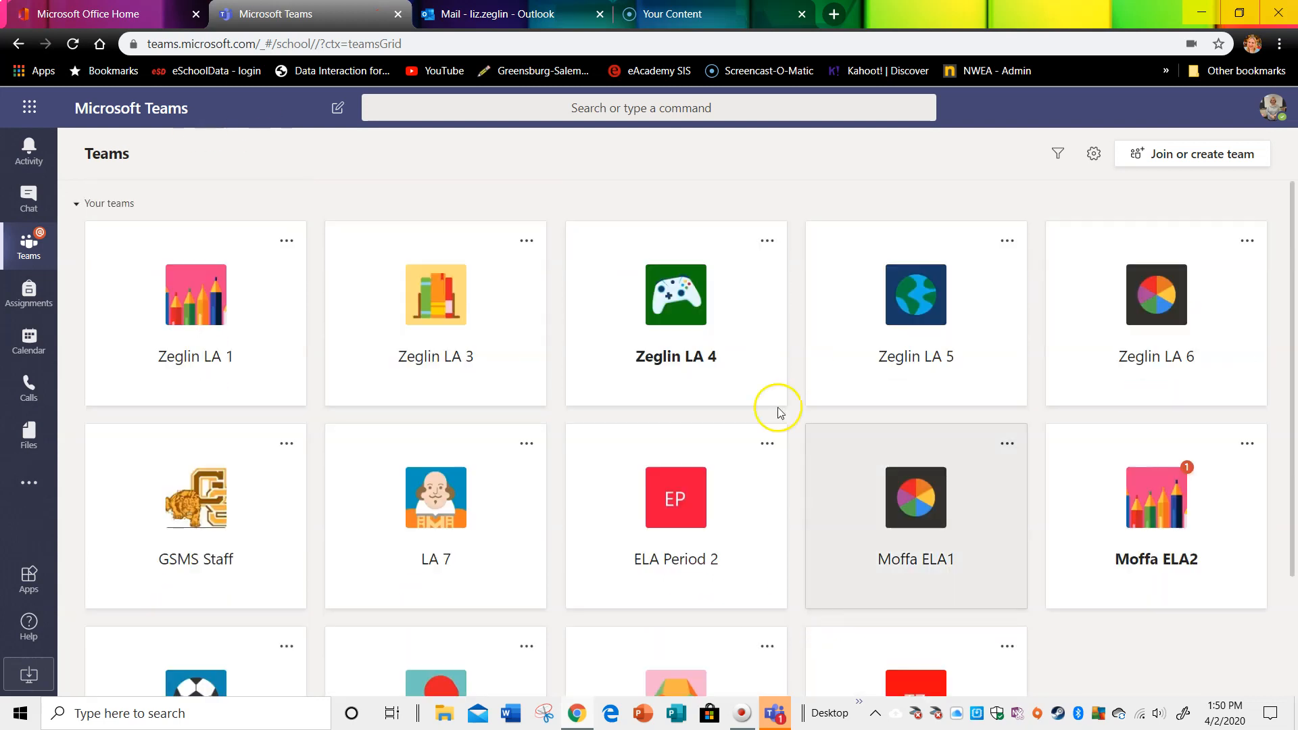